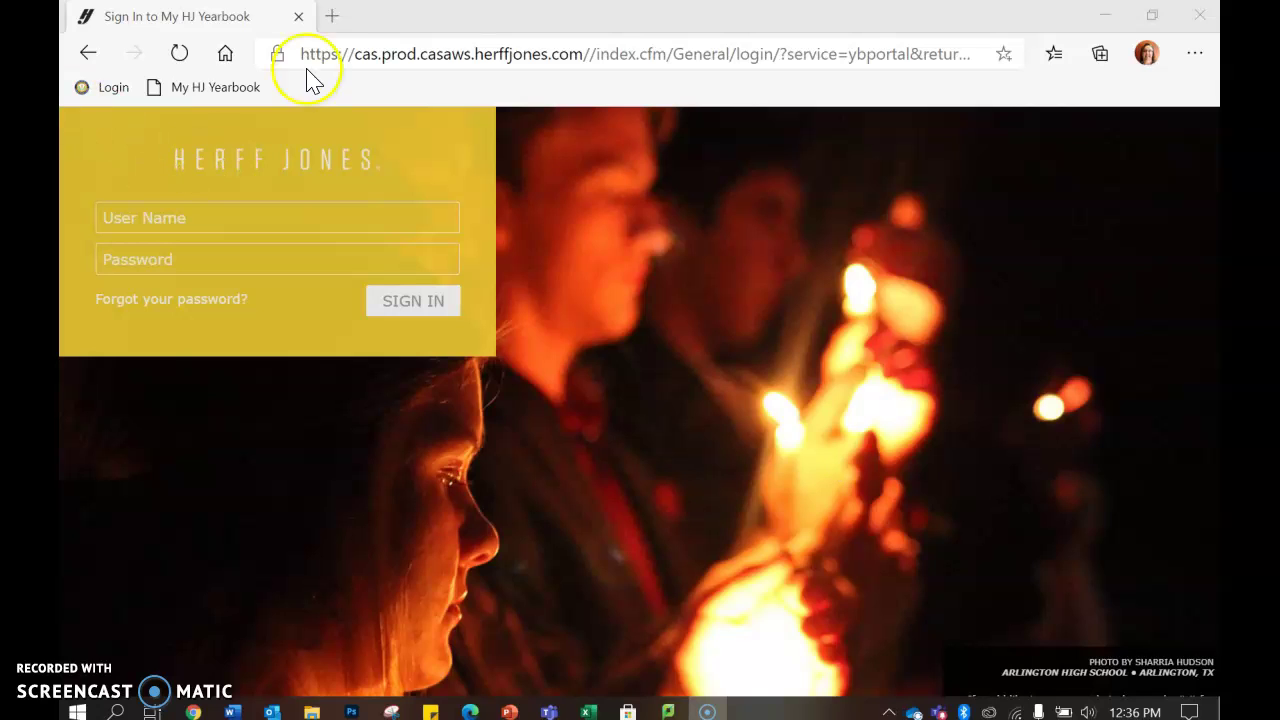
Sign in to My HJ Yearbook with the account's user name and password
click(144, 217)
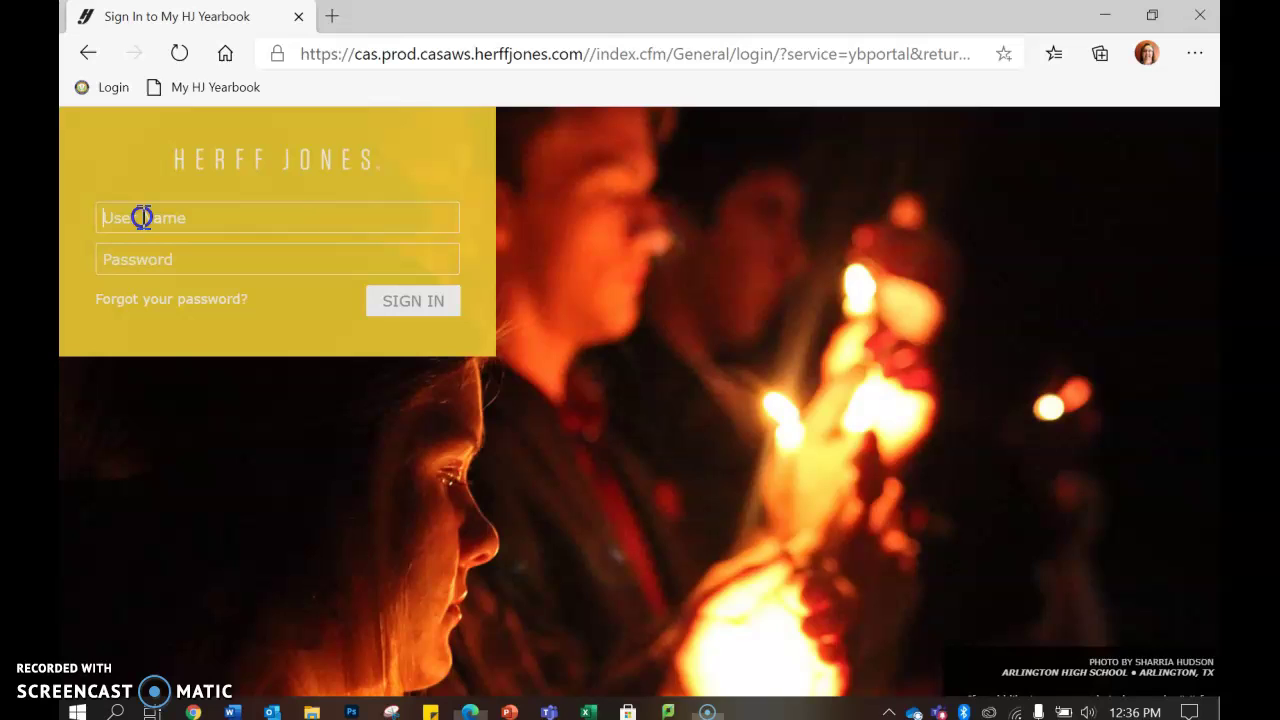
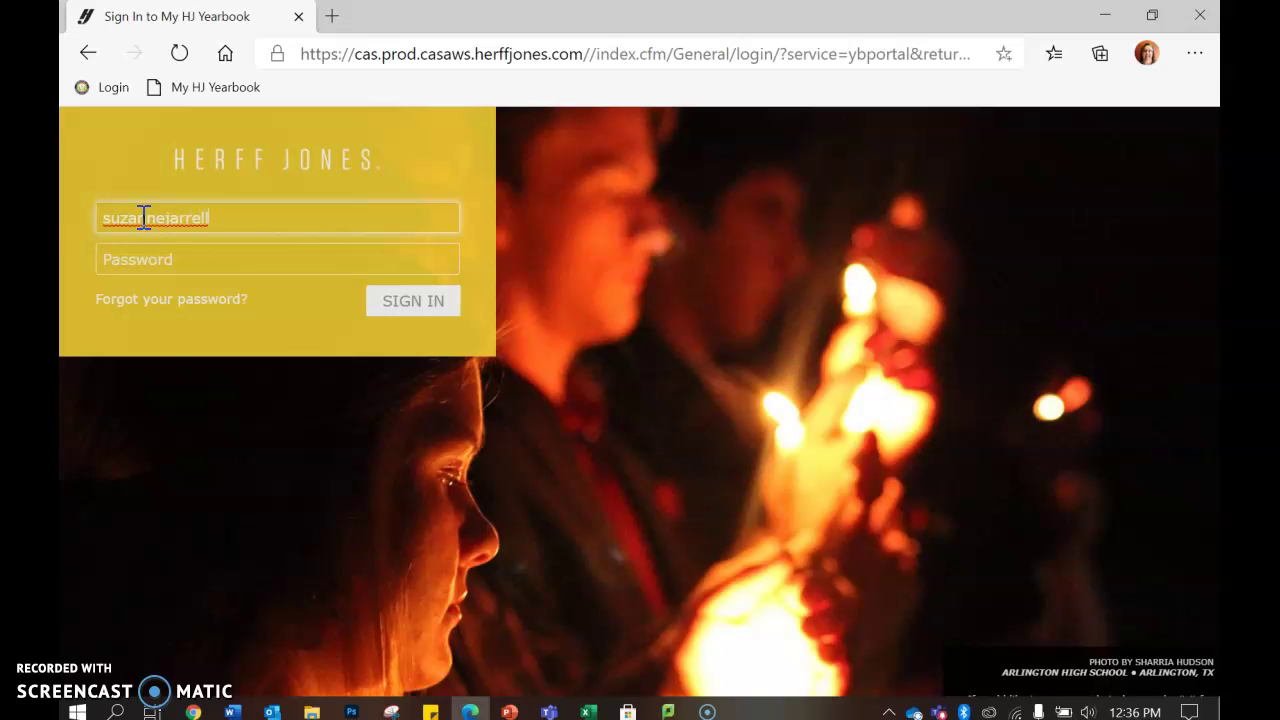
click(139, 262)
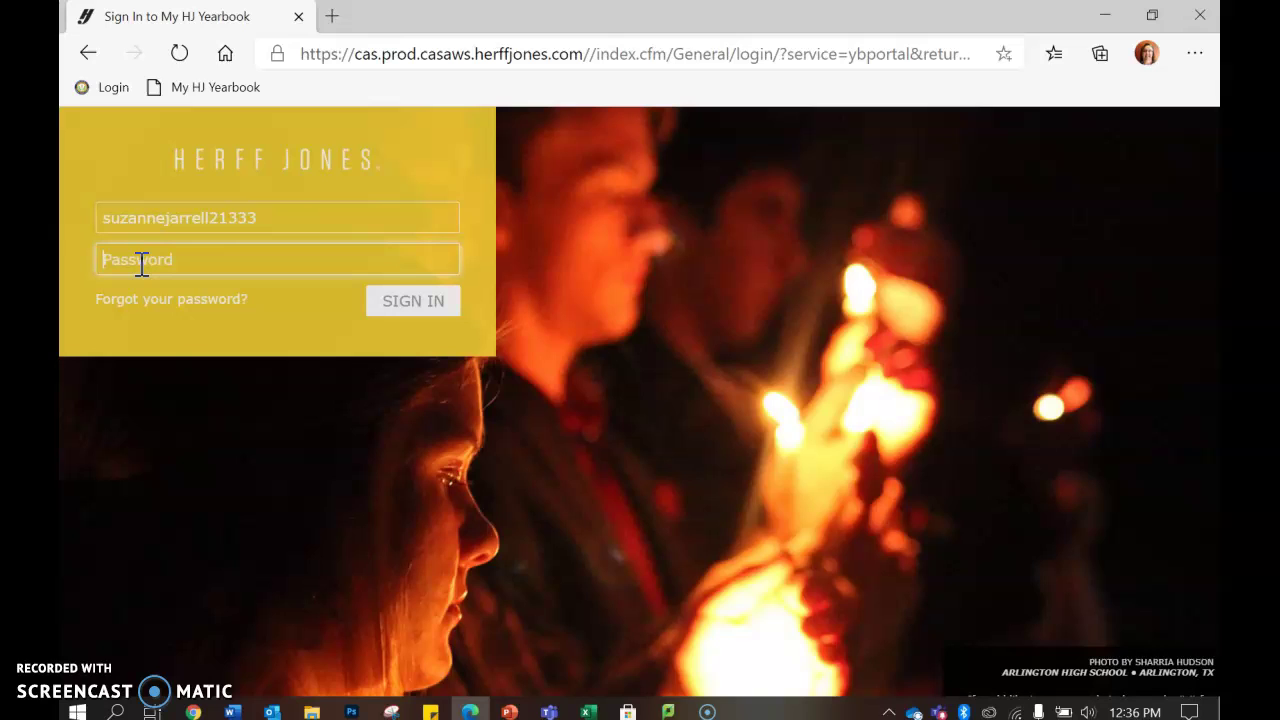
text(*)
click(443, 309)
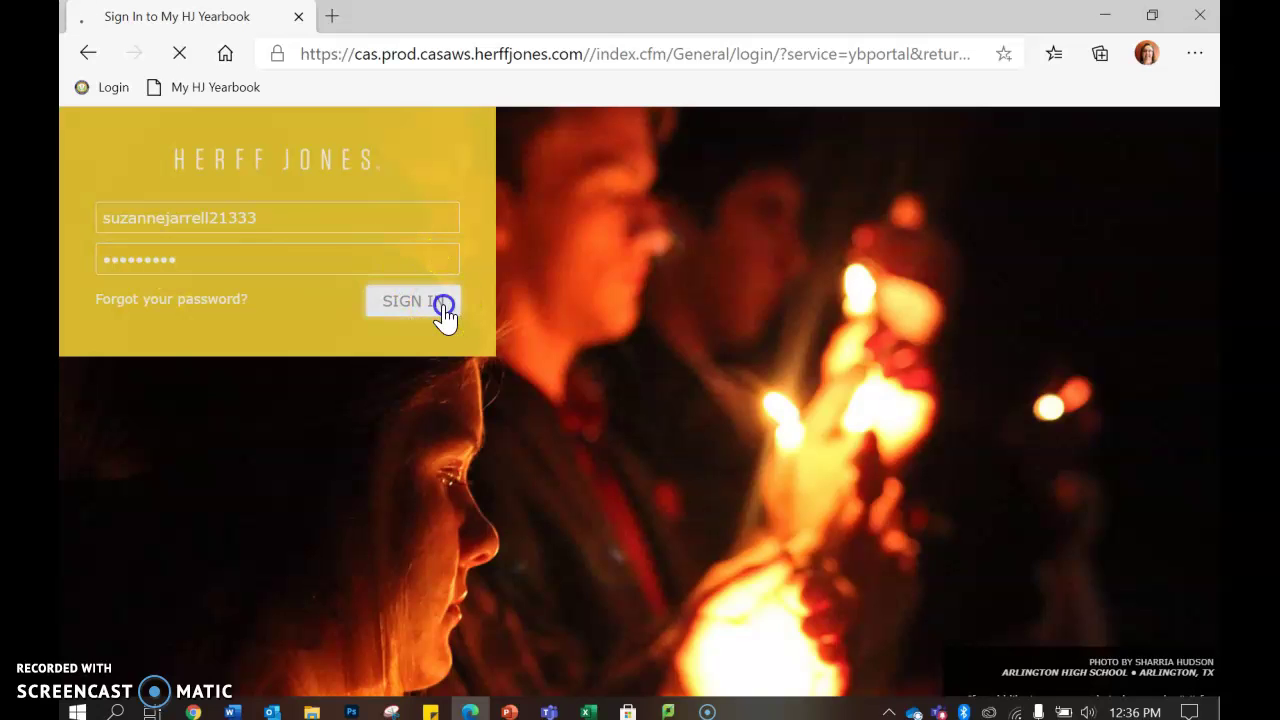
Open the 2021 MAINBOOK order and choose Launch Citrix from the Design menu
click(466, 308)
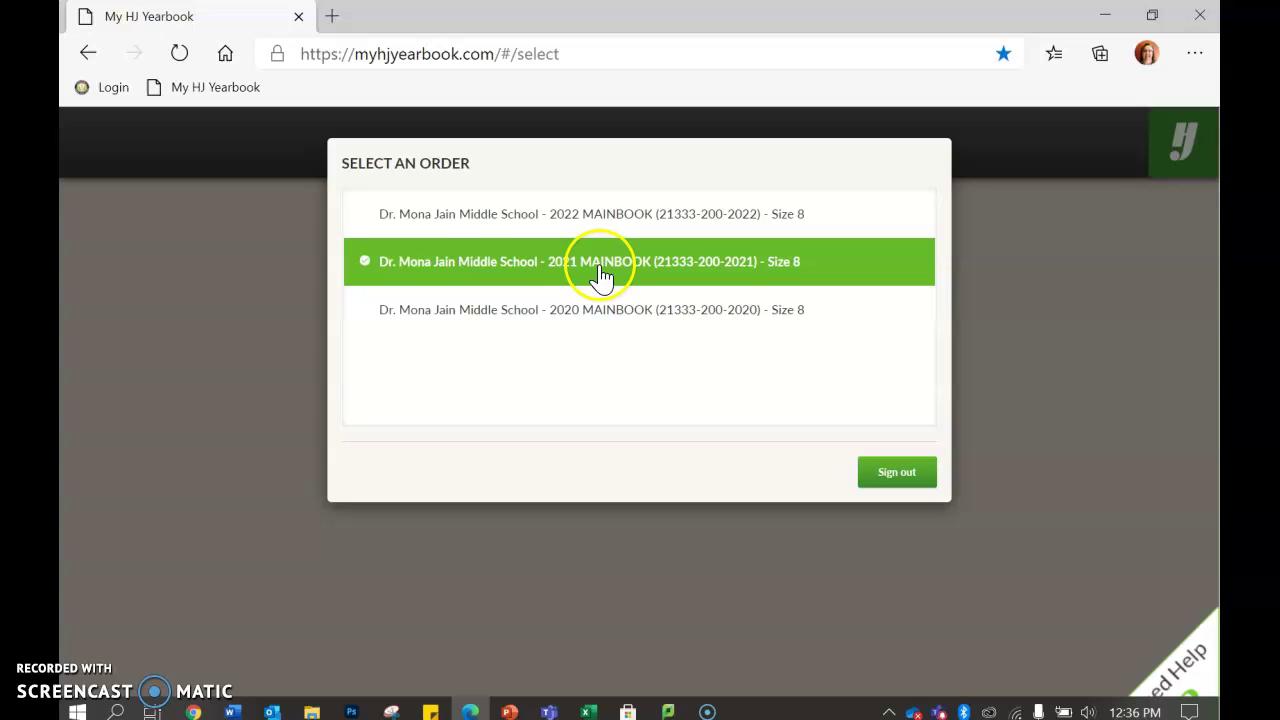
click(782, 253)
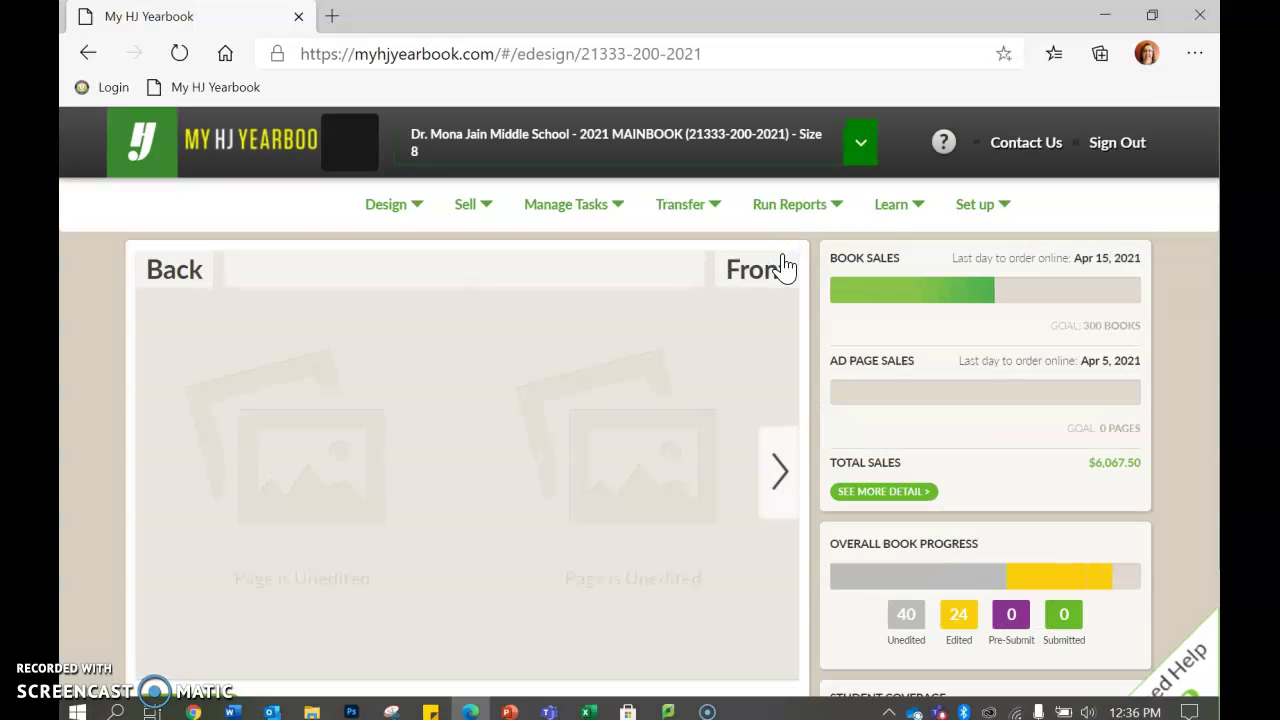
click(383, 205)
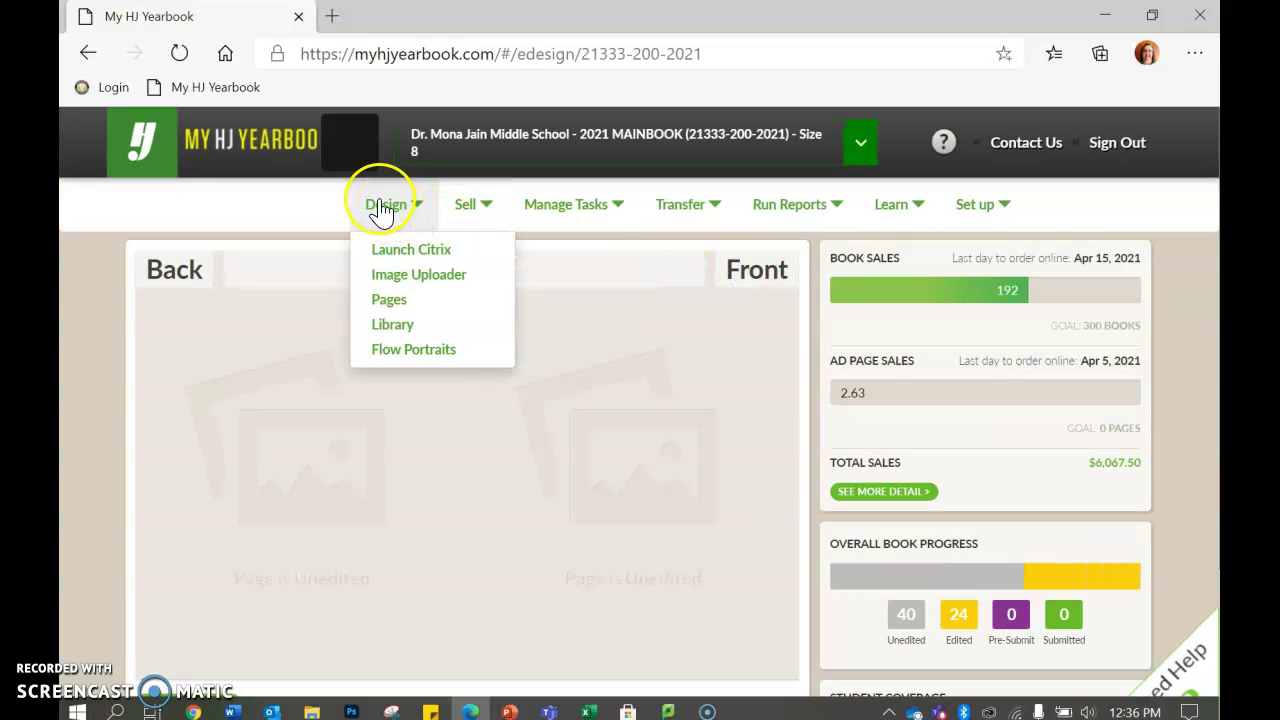
click(391, 252)
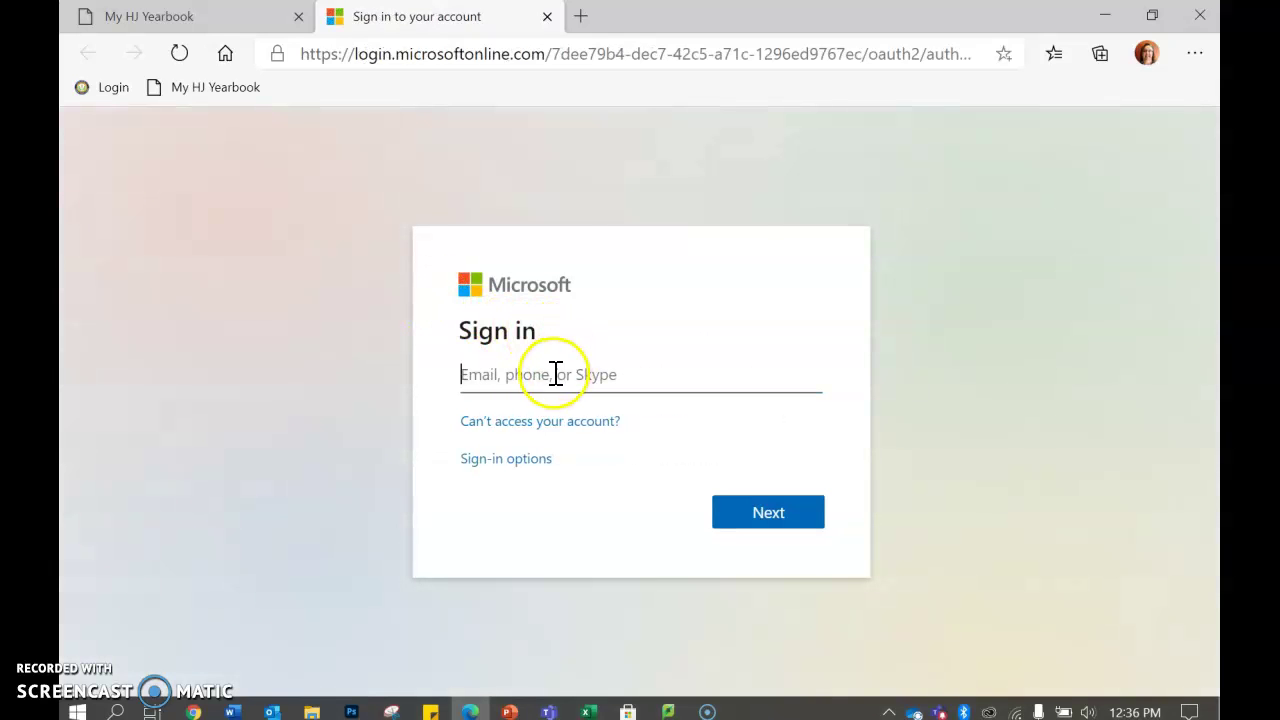
Sign in to Microsoft with the eDesign account e-mail and password, and stay signed in
click(556, 374)
text(s)
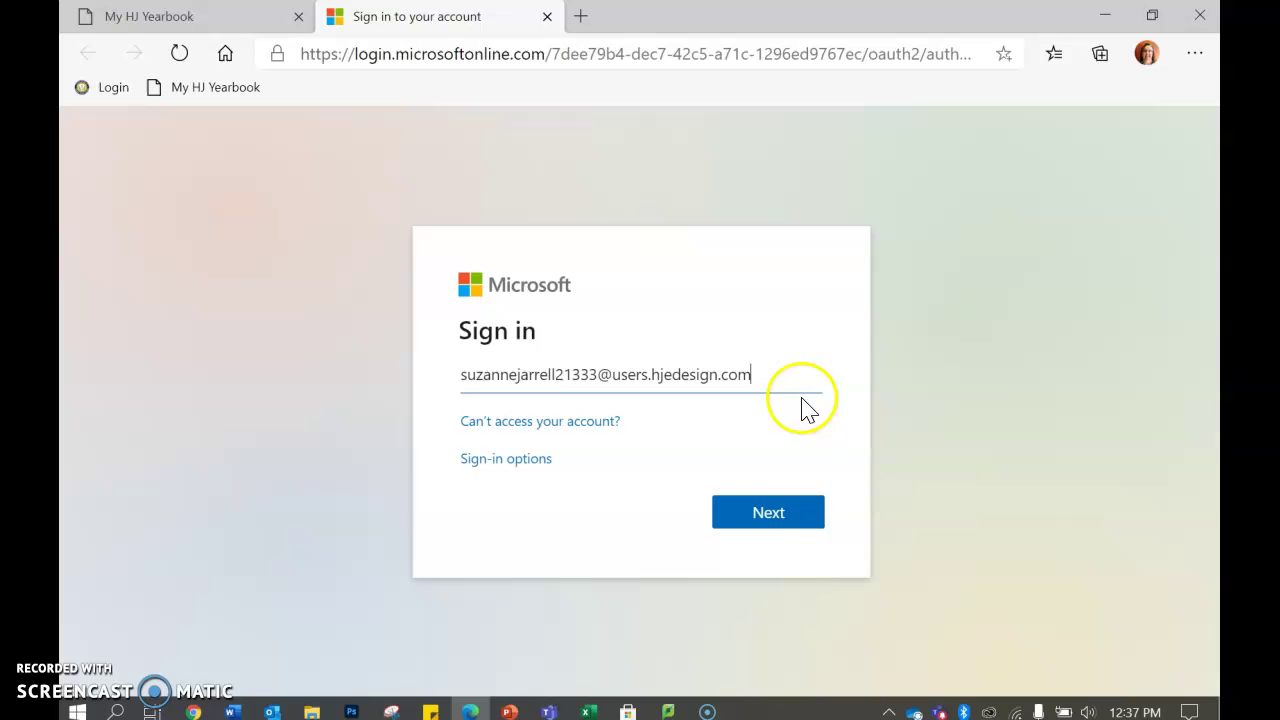
click(794, 516)
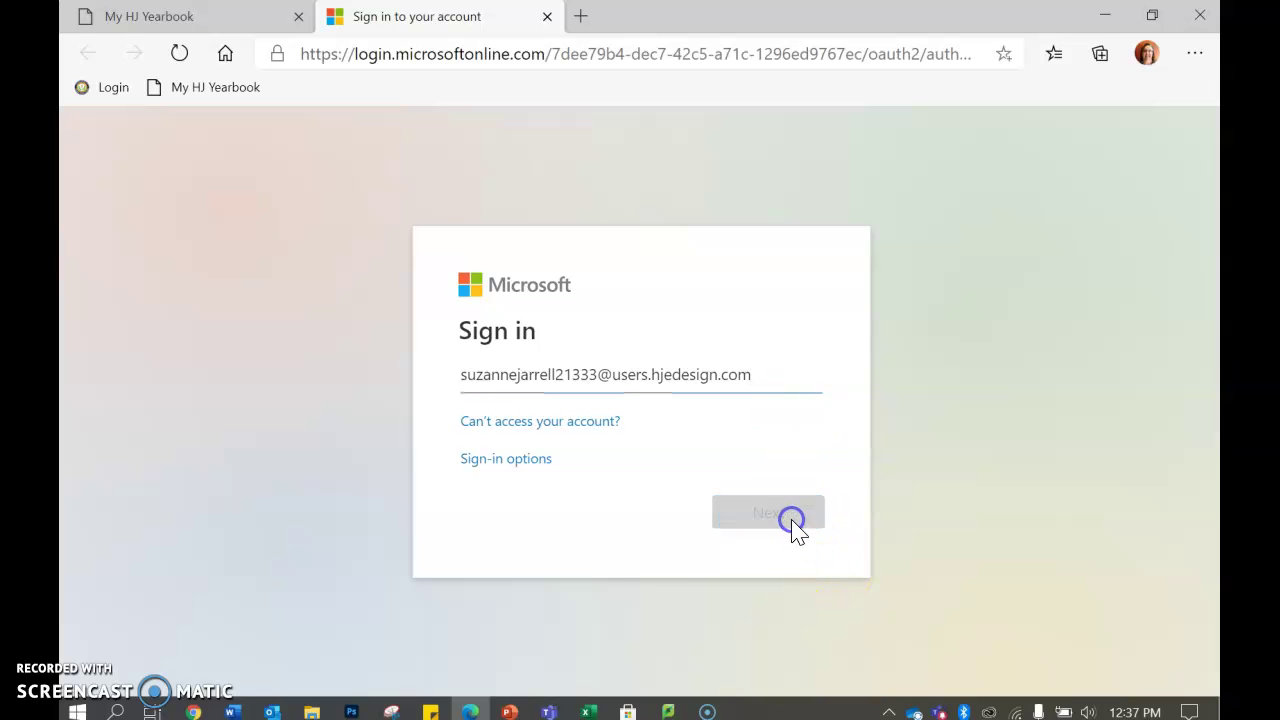
click(569, 414)
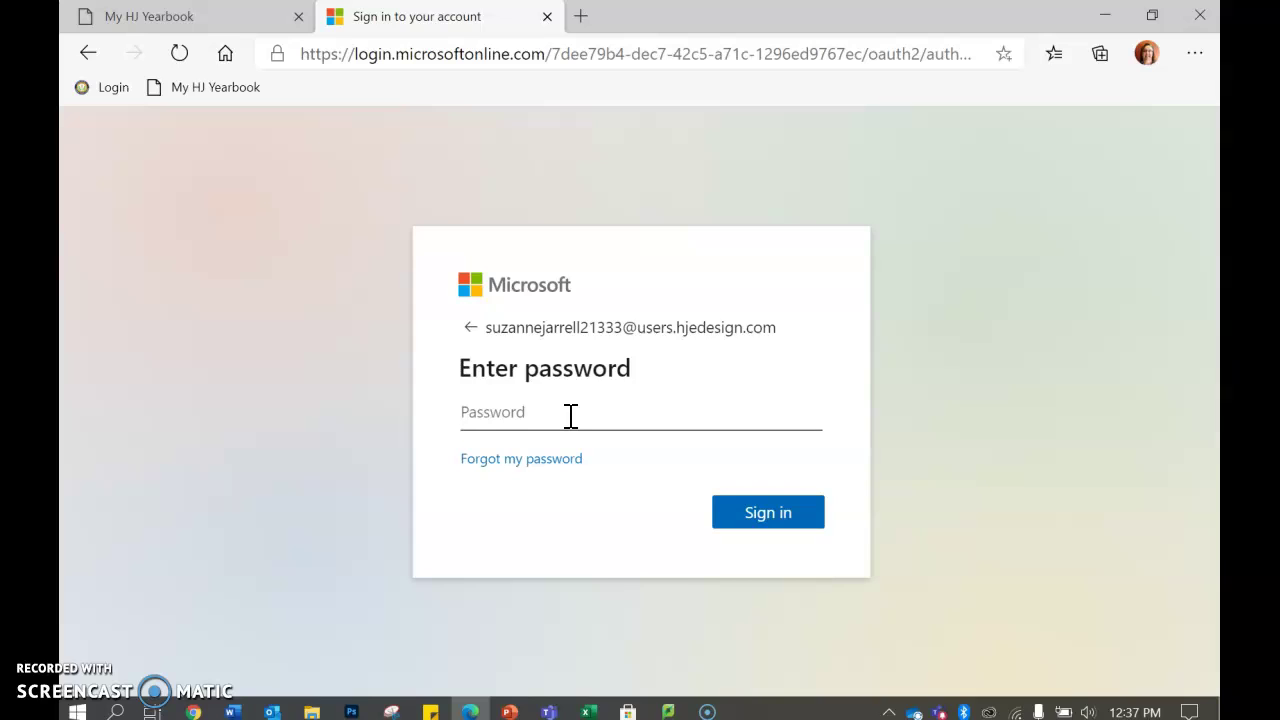
text(•)
click(758, 520)
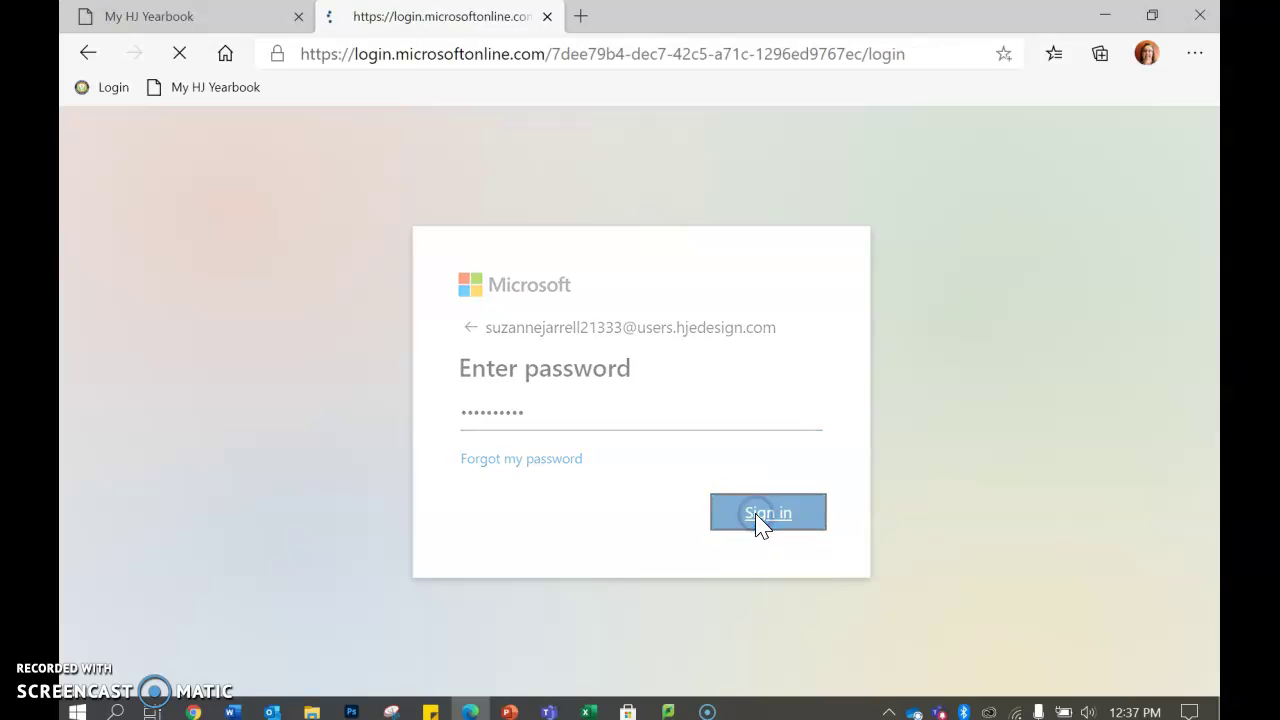
click(748, 530)
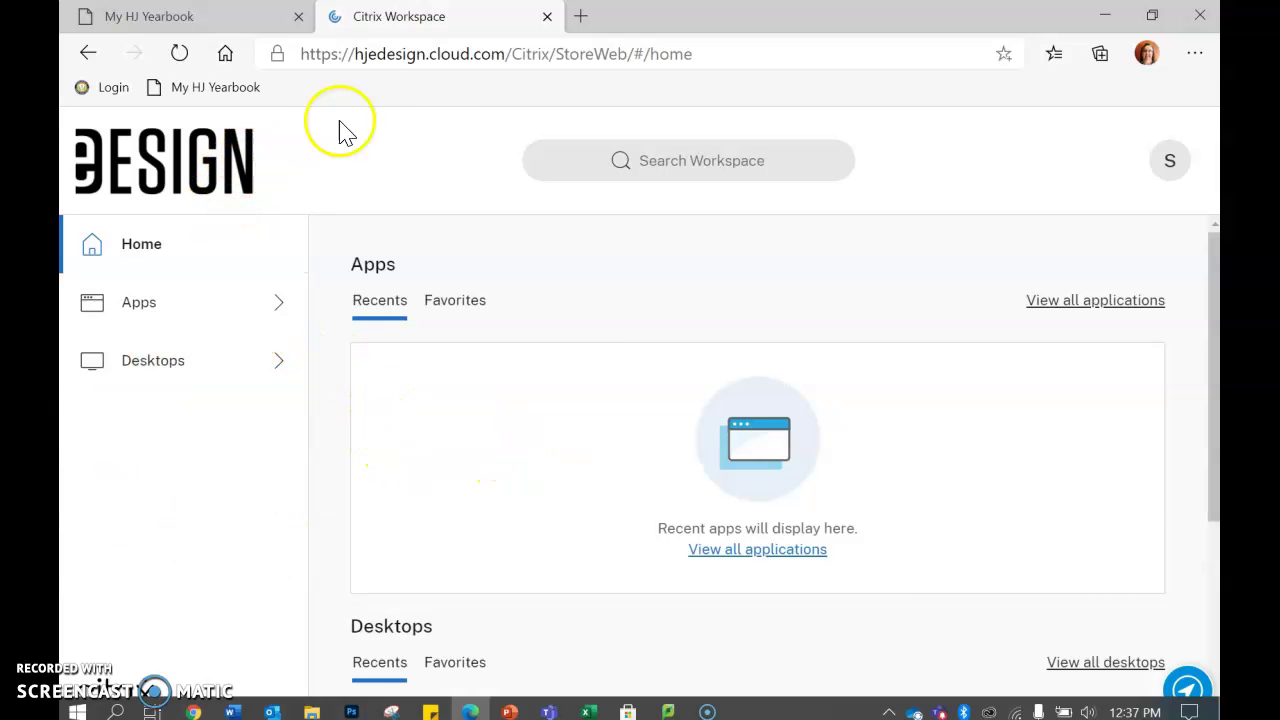
Back on Citrix Workspace, launch the Image Uploader from the All Apps list
click(240, 16)
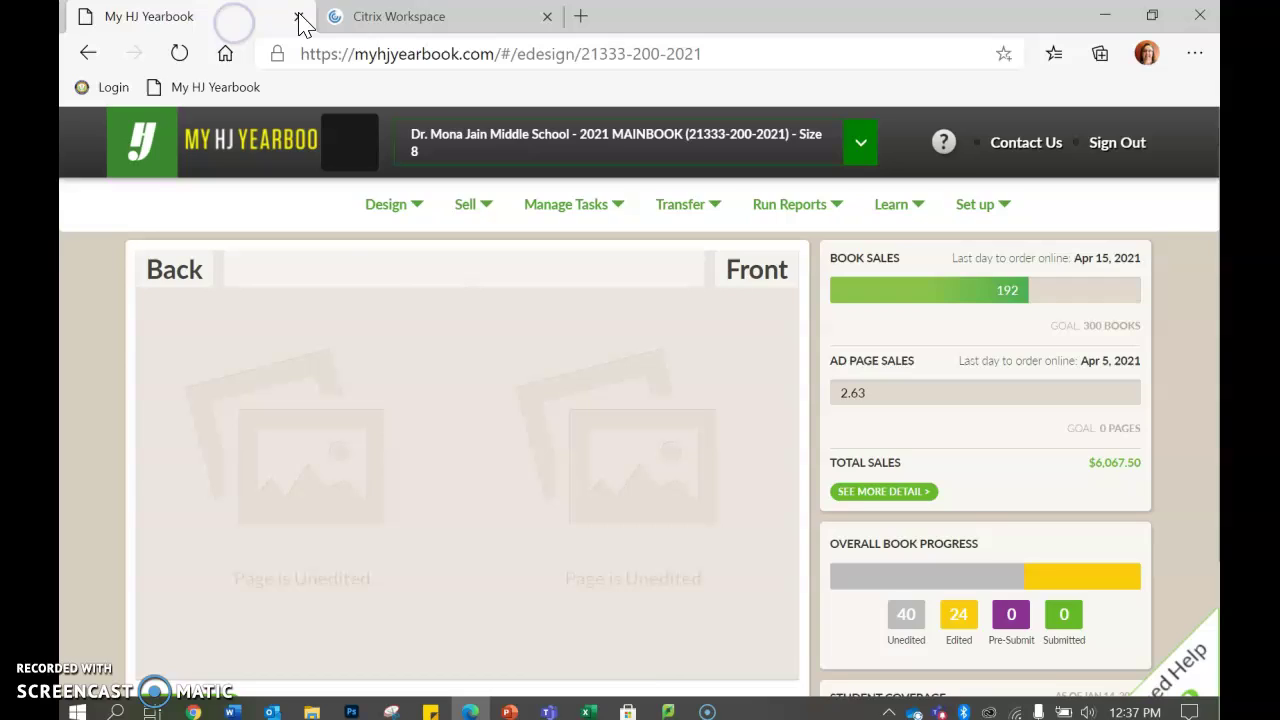
click(402, 20)
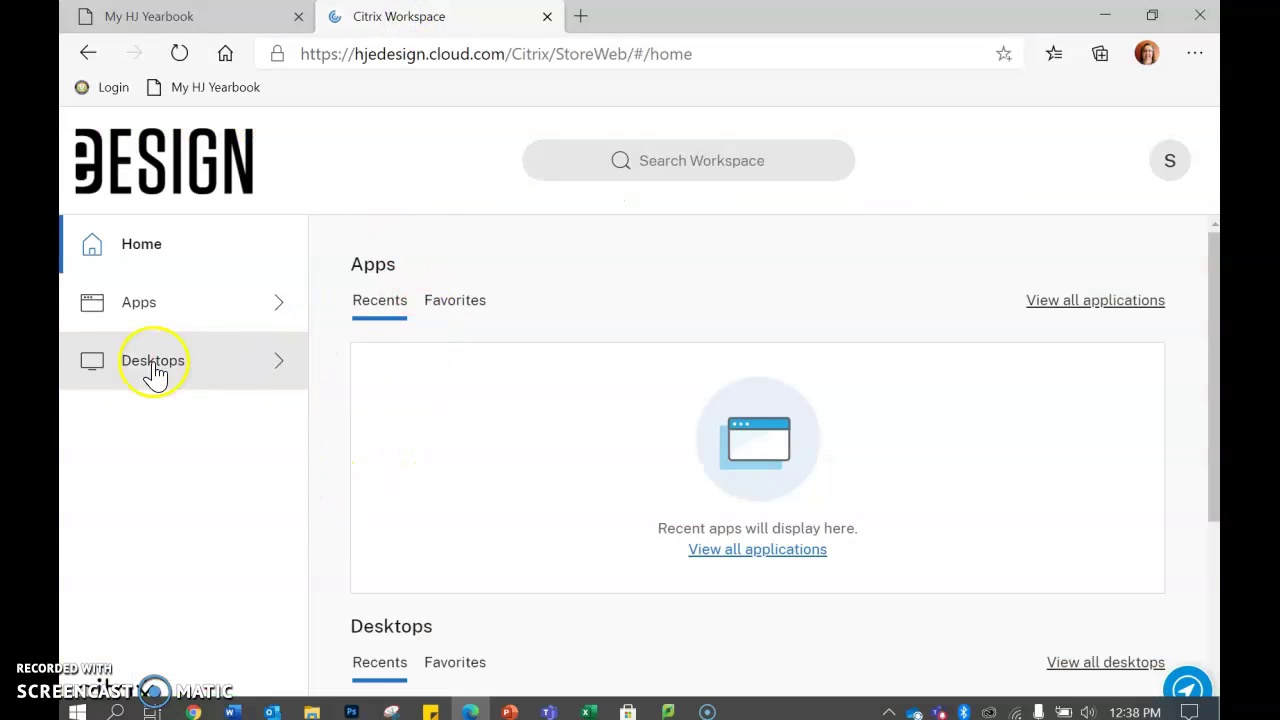
click(180, 250)
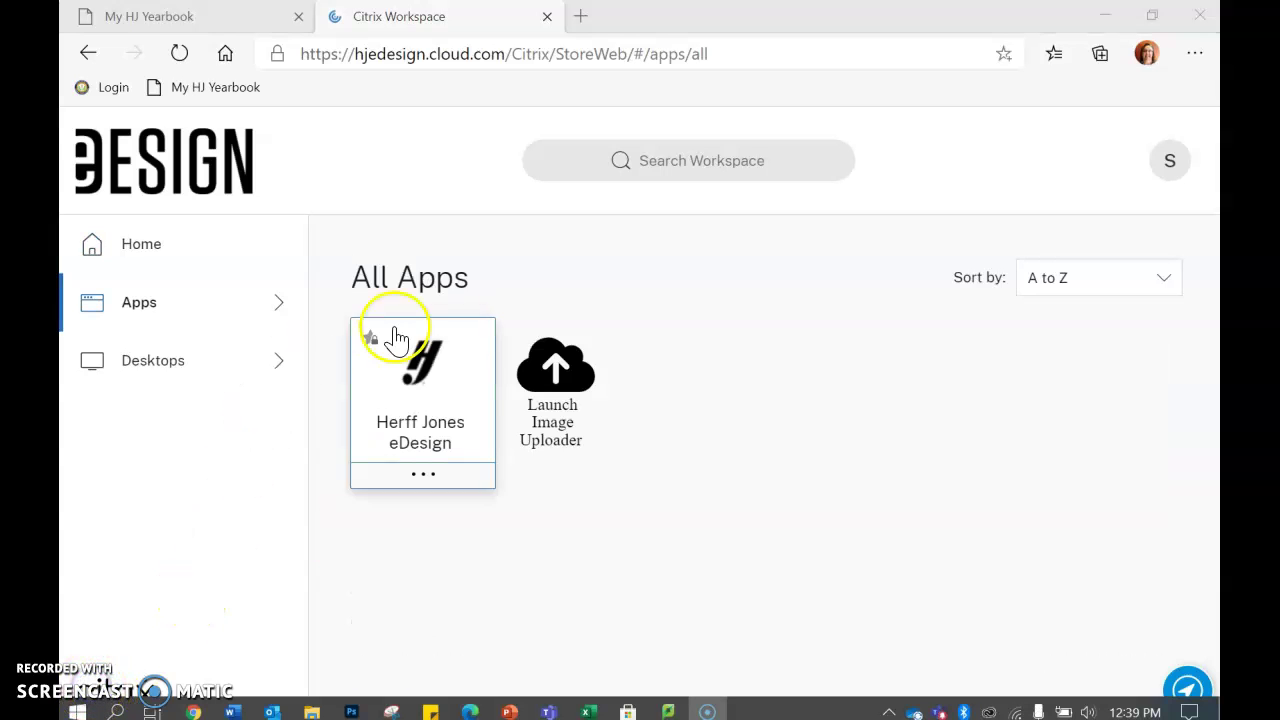
click(172, 314)
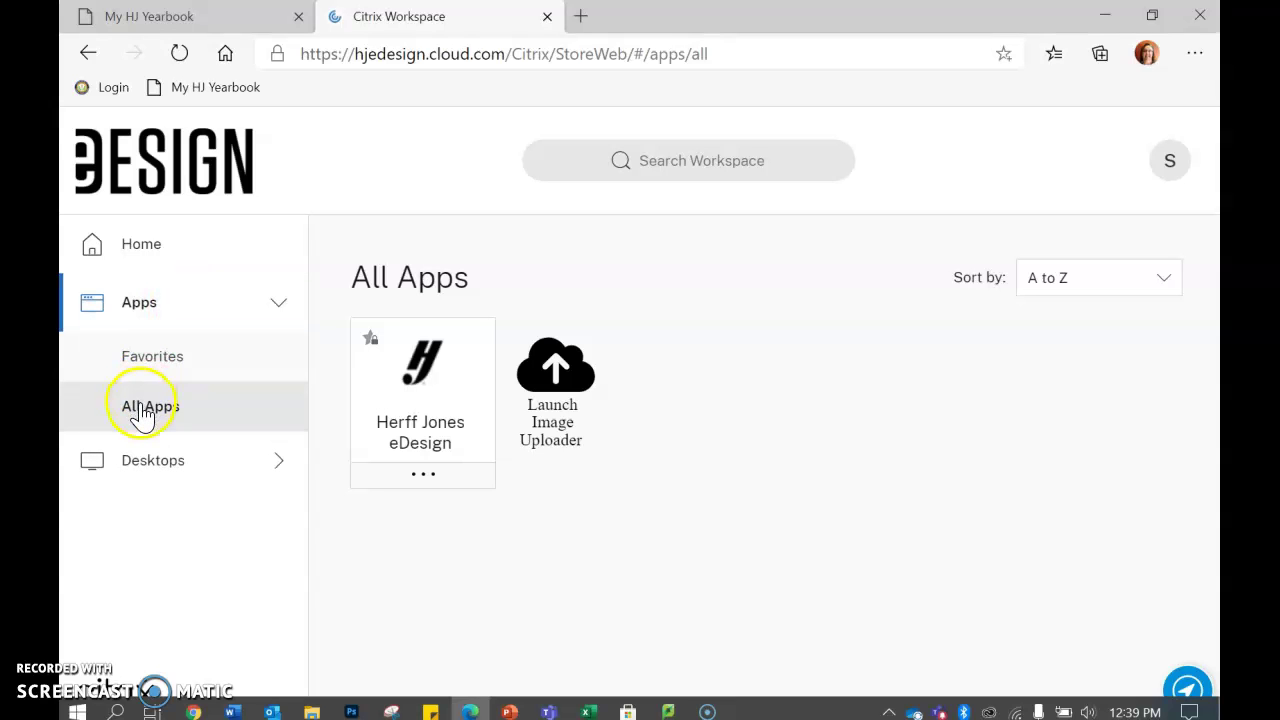
click(142, 410)
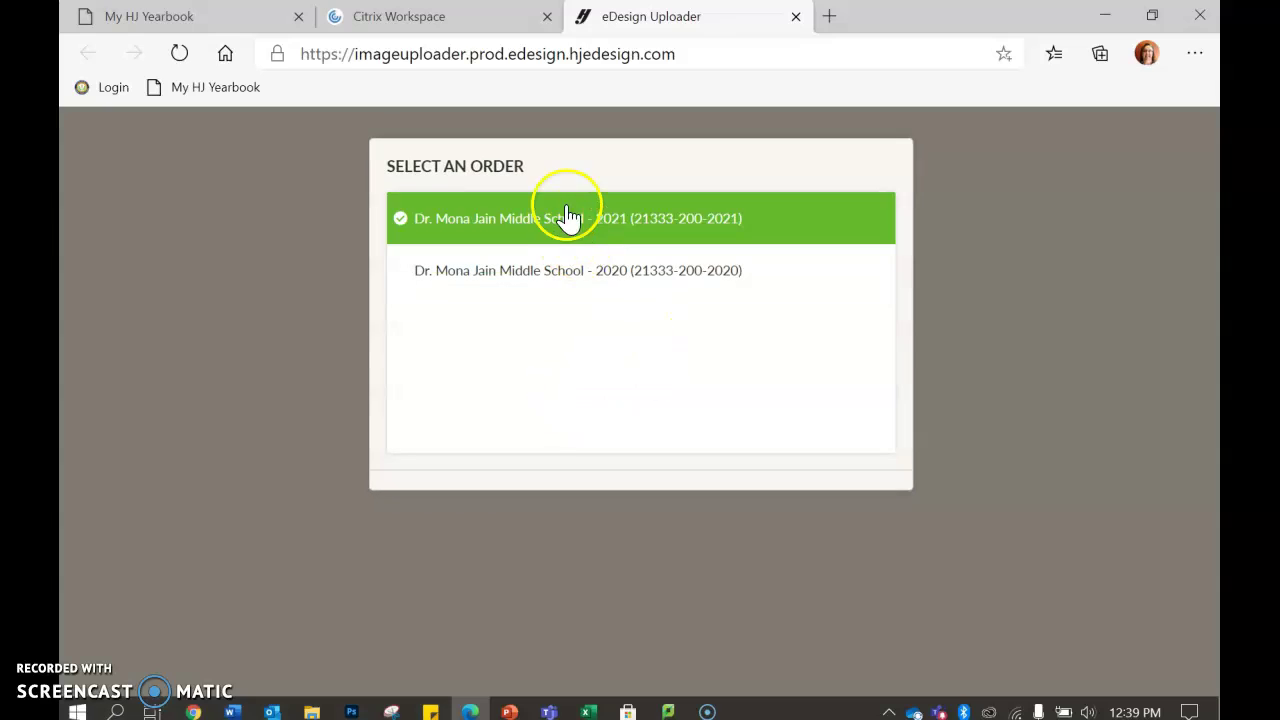
Select the 2021 order to reach the Candids Uploader, then open a blank browser tab
click(557, 263)
click(563, 240)
click(562, 232)
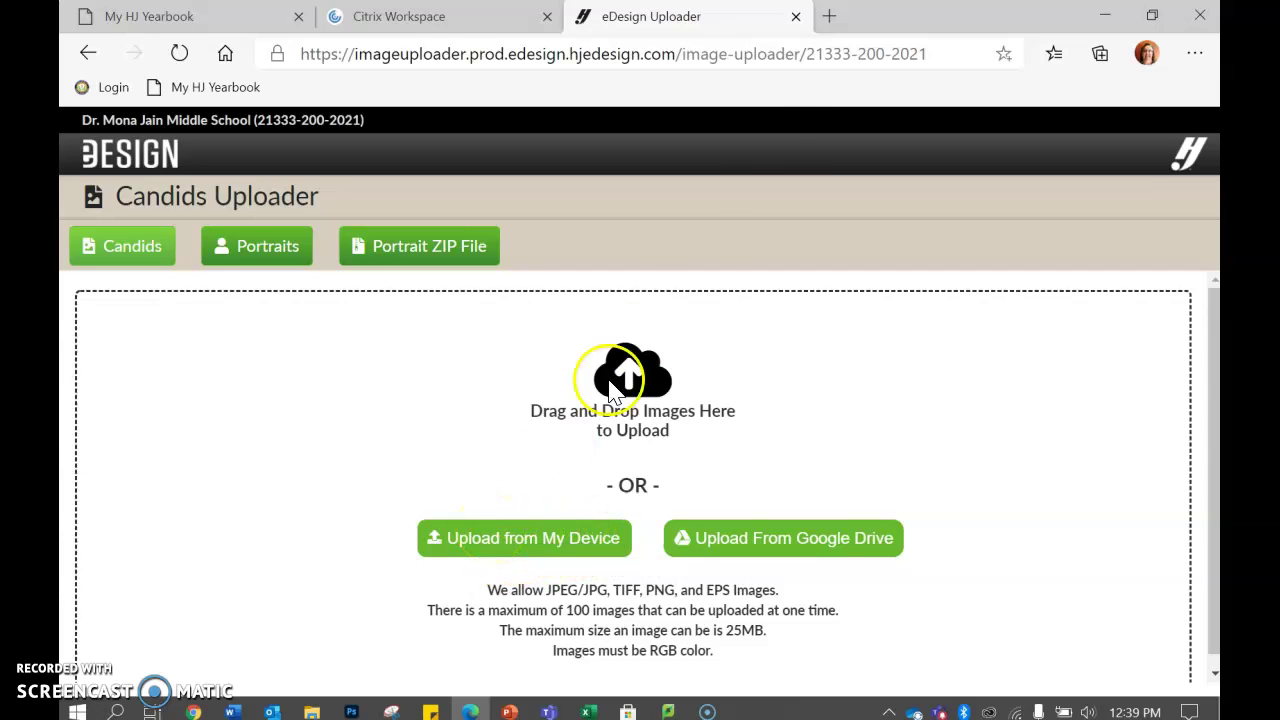
click(829, 17)
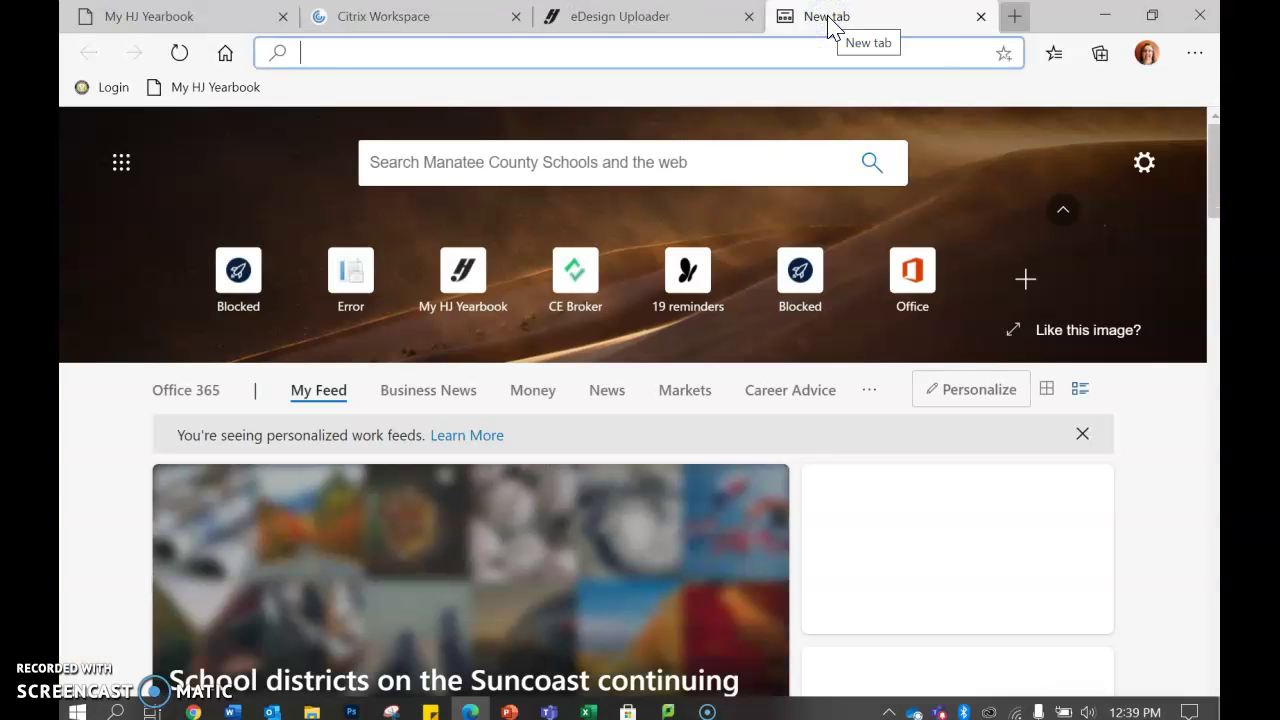
Search Bing for 'elearning' from the new tab's address bar
click(514, 55)
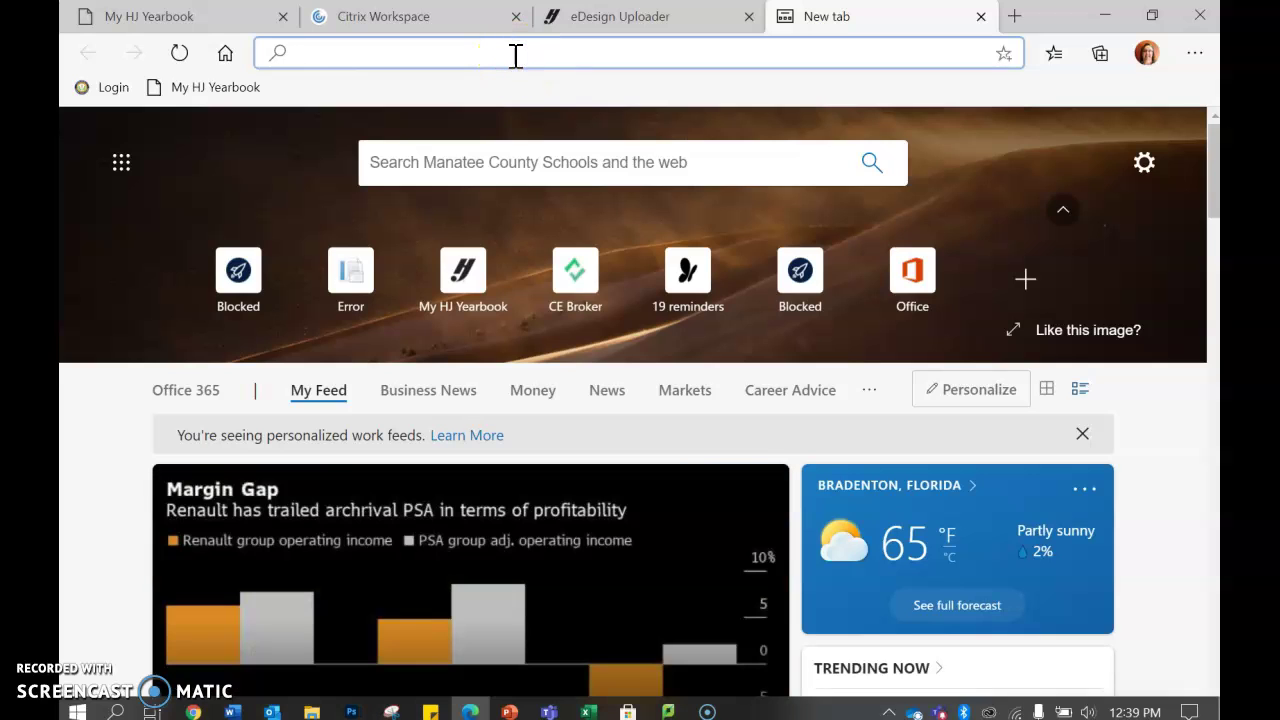
text(e)
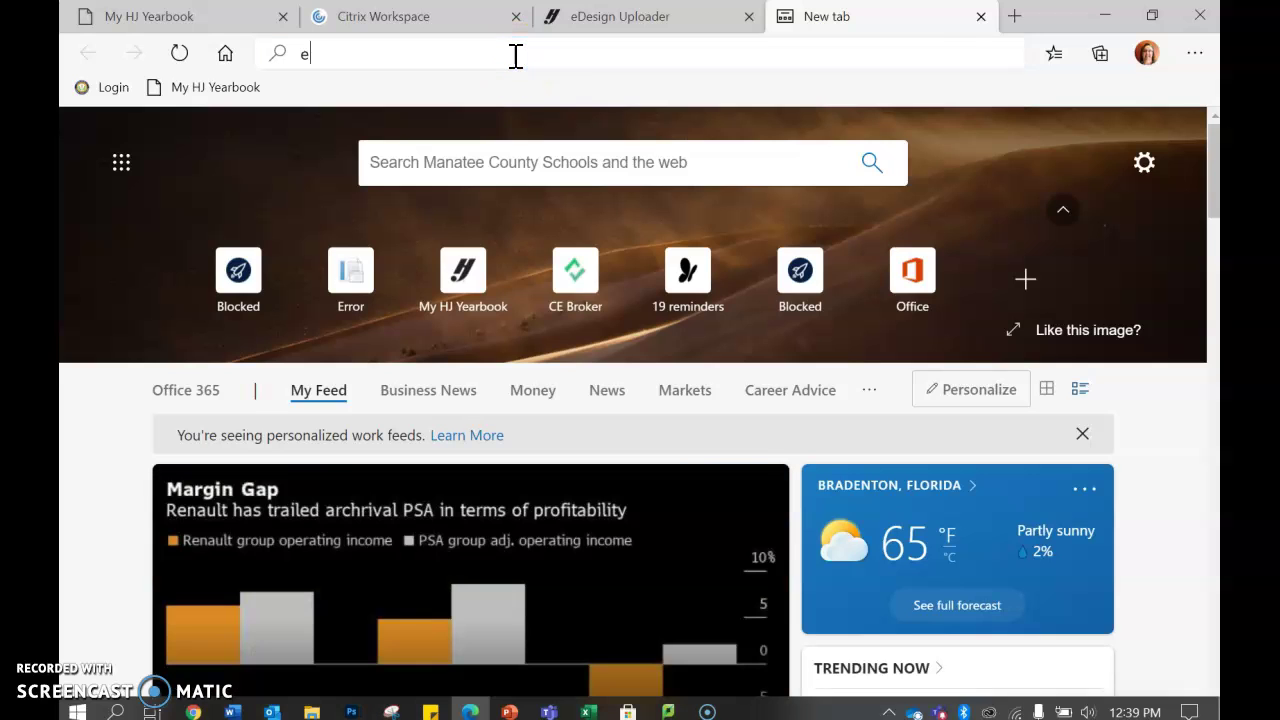
text(leare)
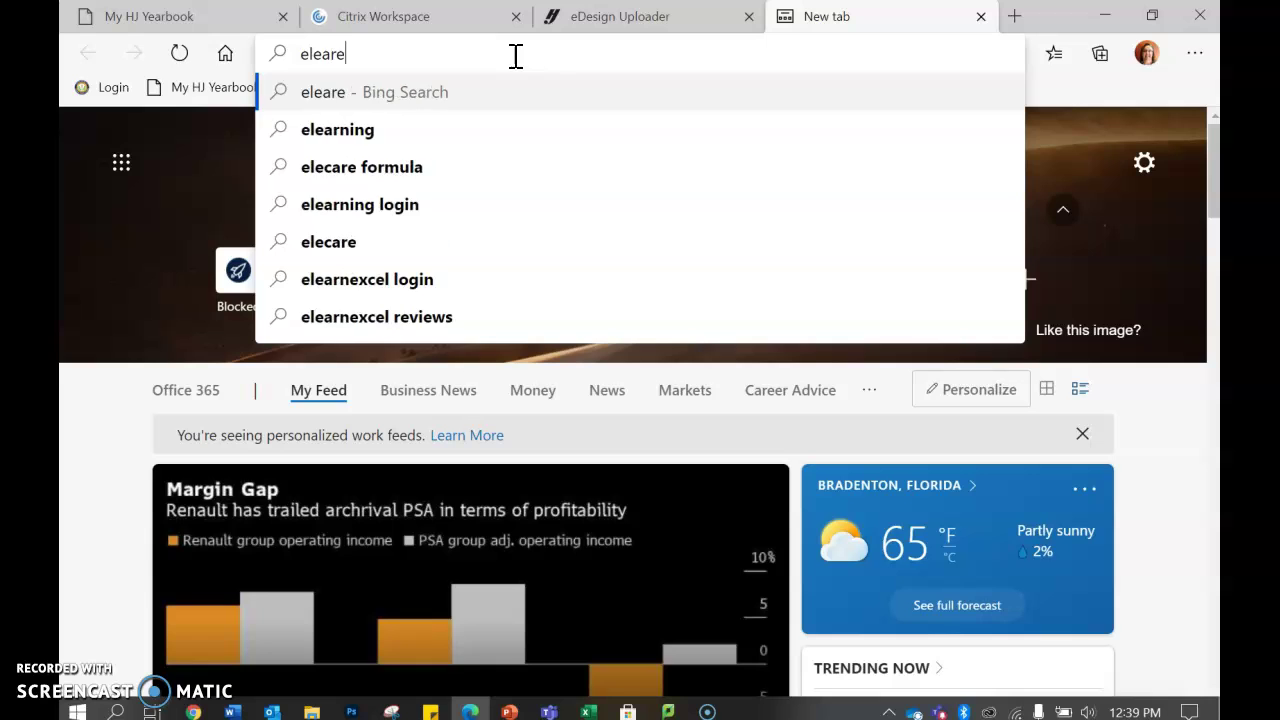
key(BackSpace)
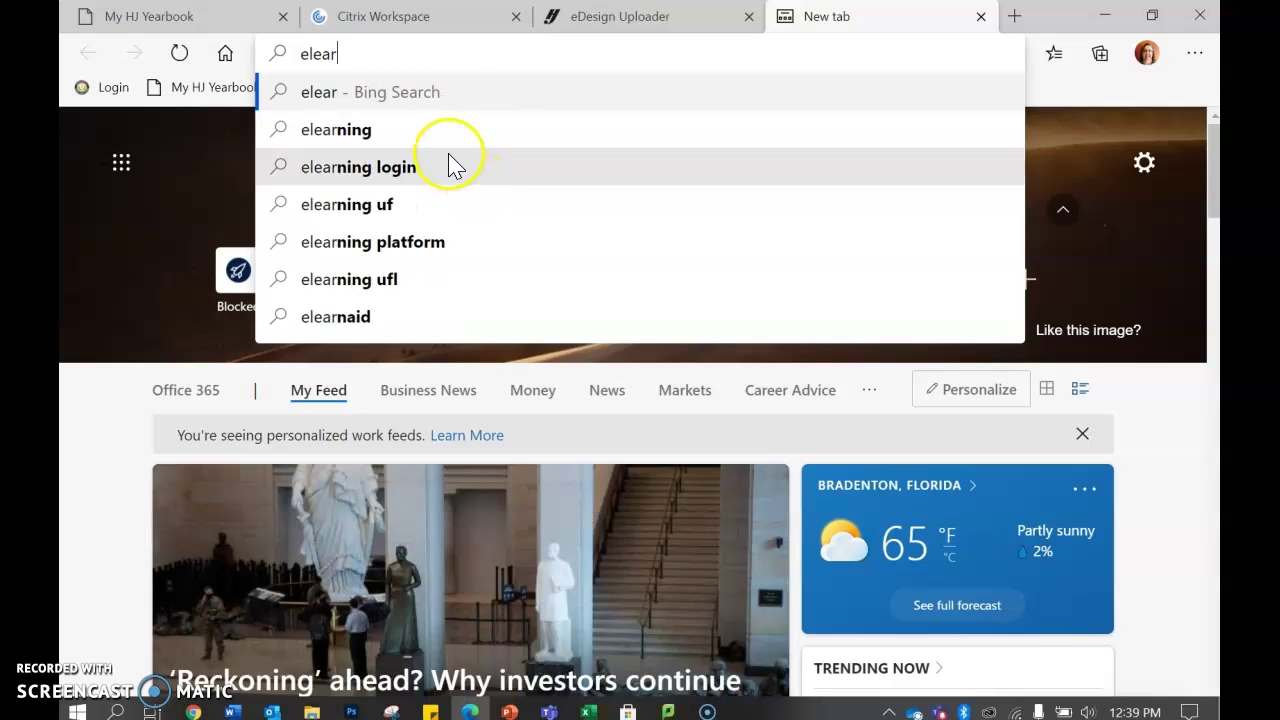
click(443, 138)
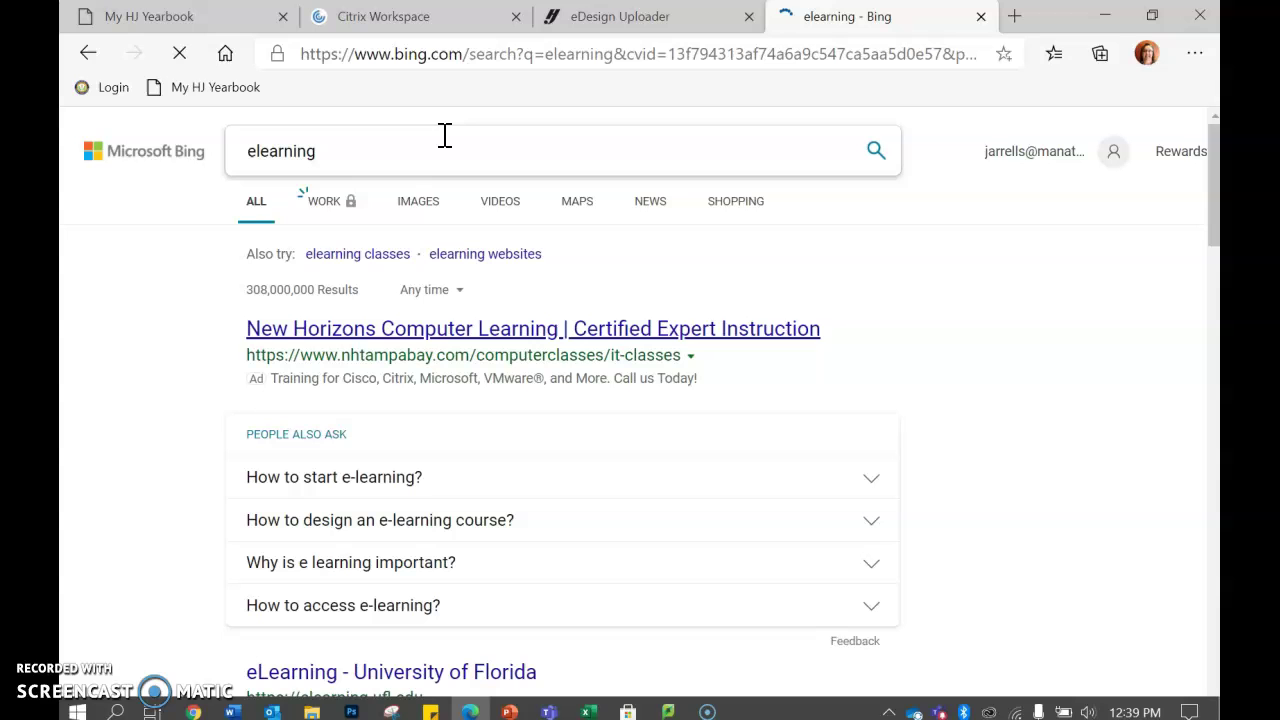
Switch to image results and open the E-LEARNING clip-art picture in a larger view
click(407, 208)
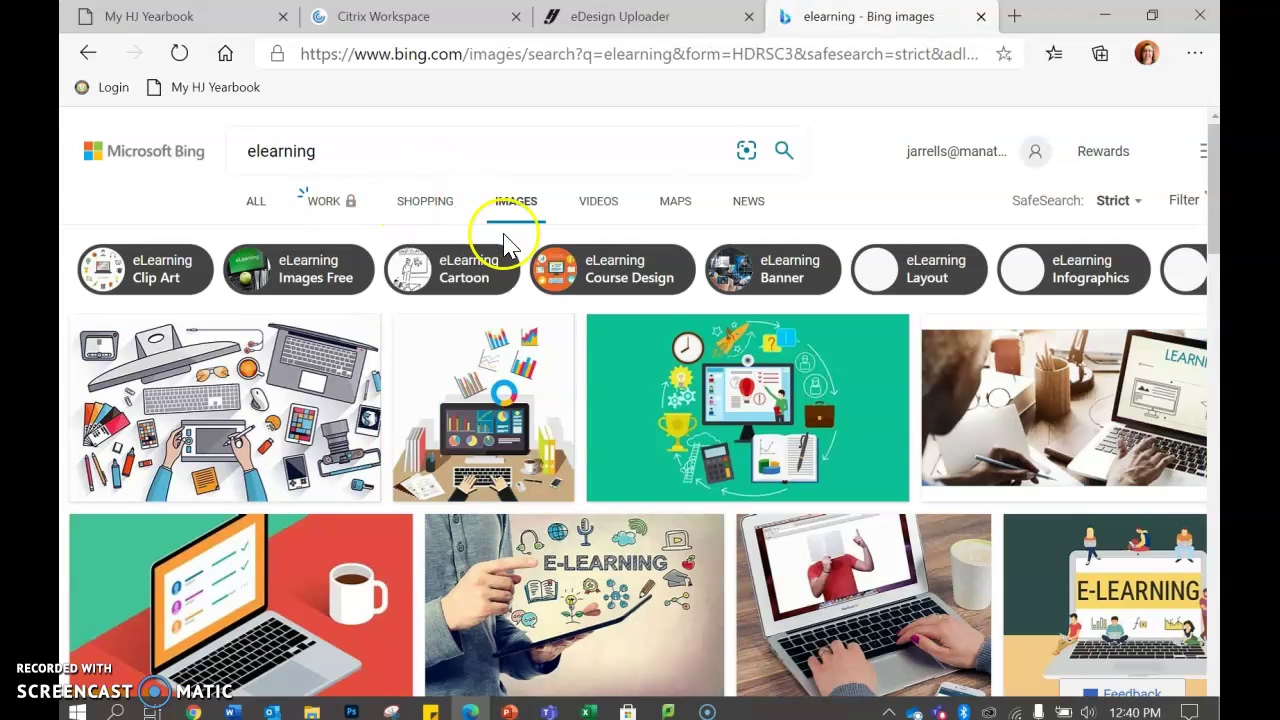
scroll(694, 280, down, 3)
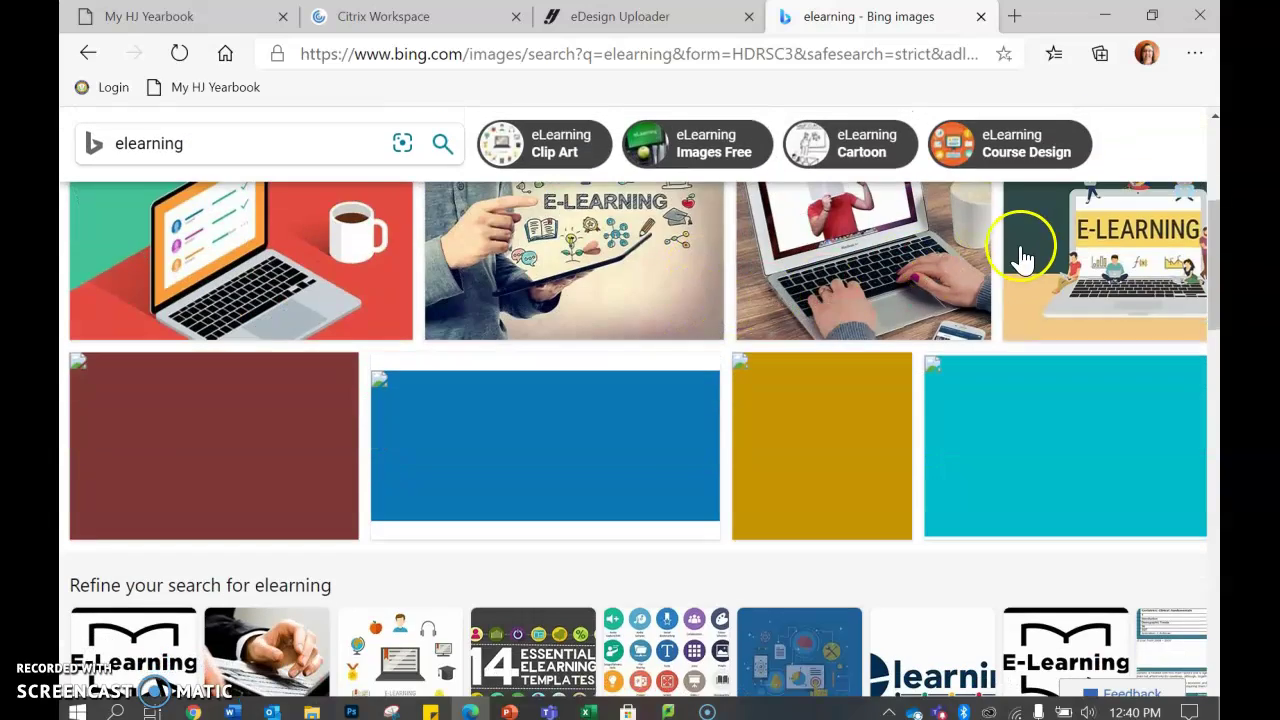
scroll(1020, 255, down, 2)
scroll(1020, 255, up, 3)
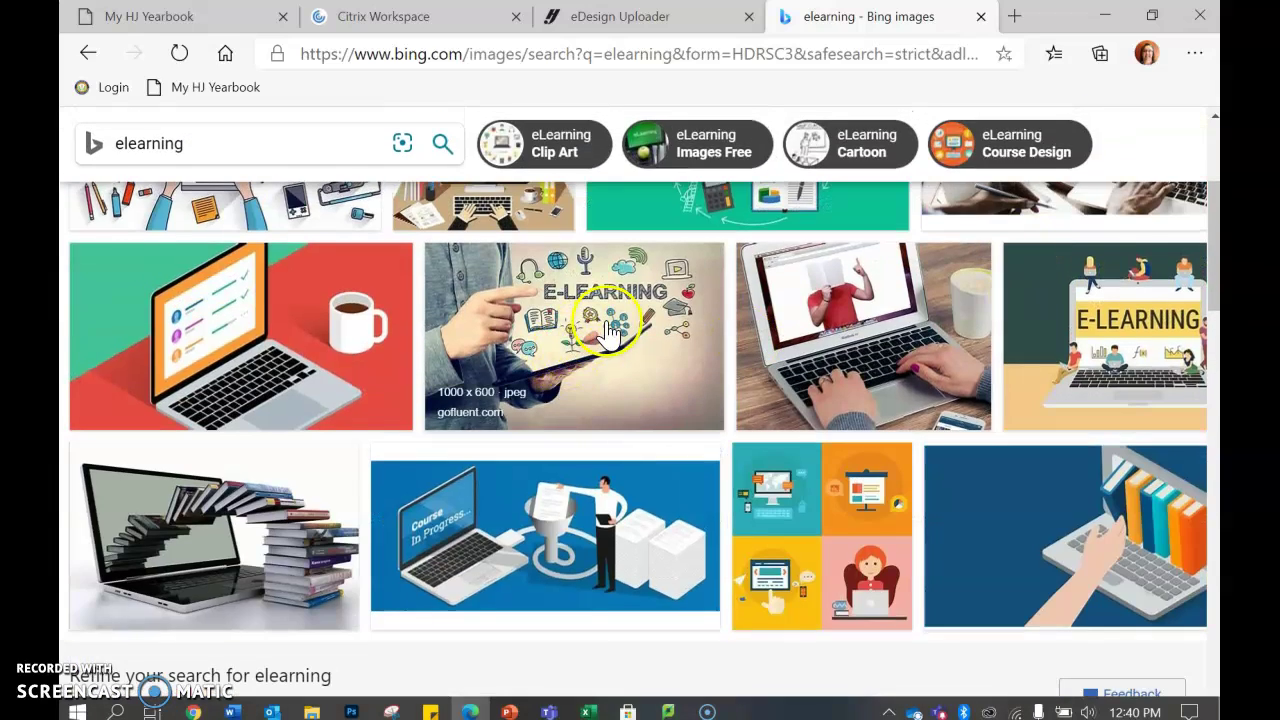
click(1095, 340)
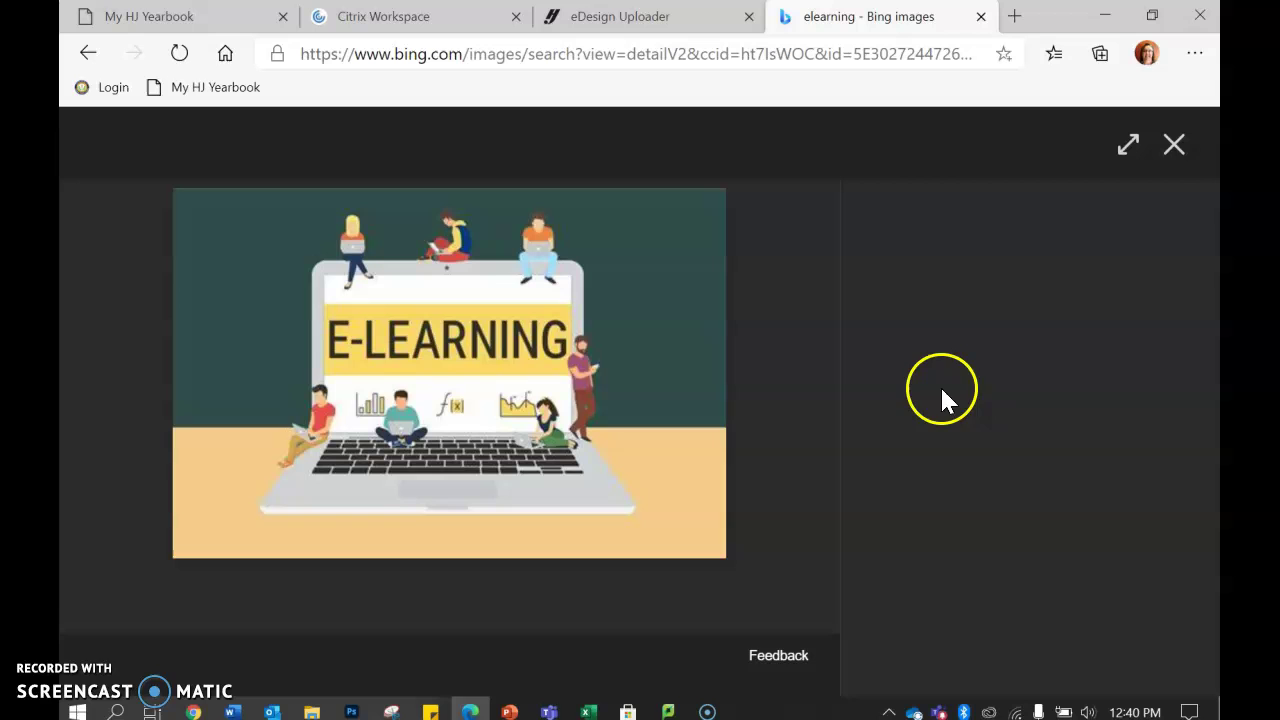
Save the picture to the Desktop as the PNG 'e-learning-blog'
right_click(534, 376)
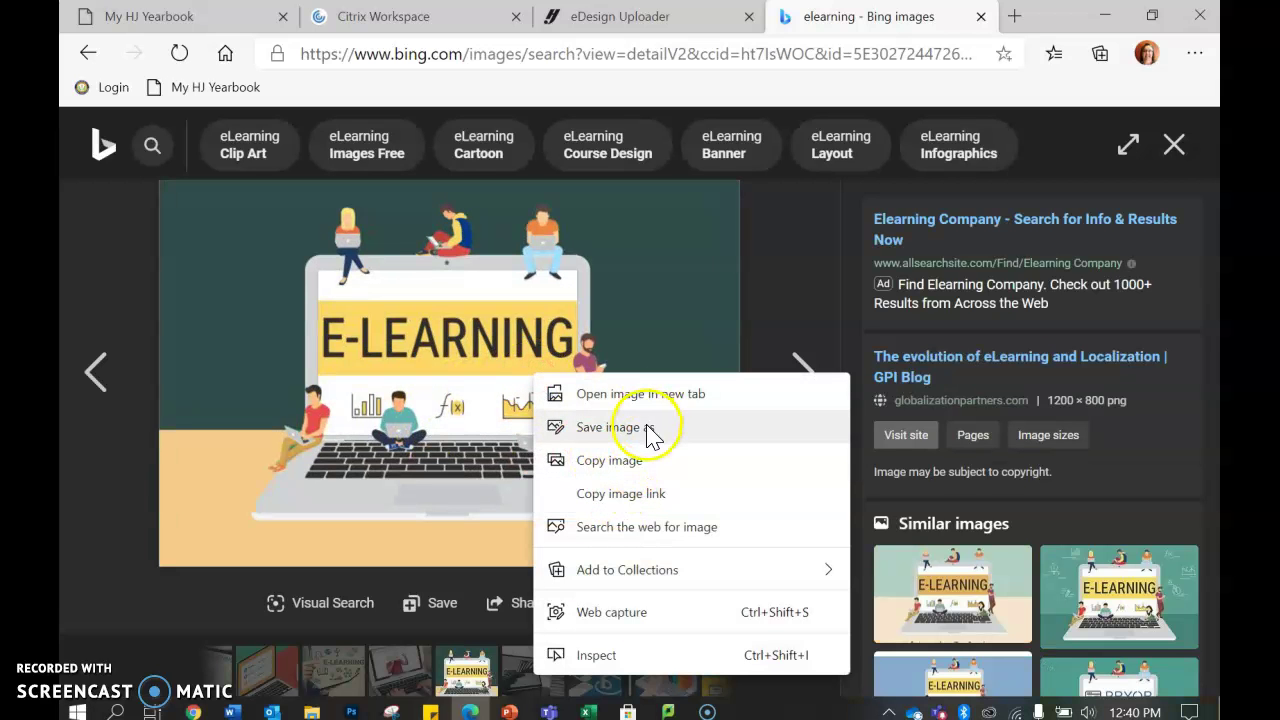
click(648, 429)
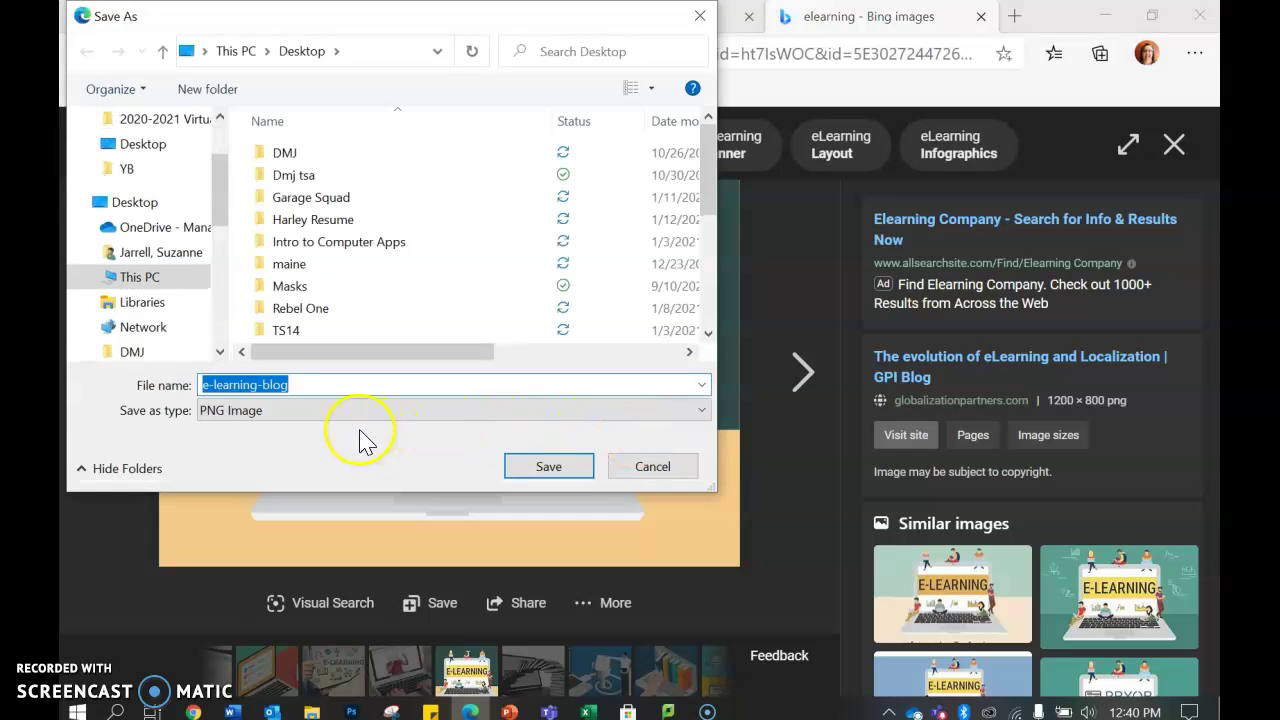
click(546, 470)
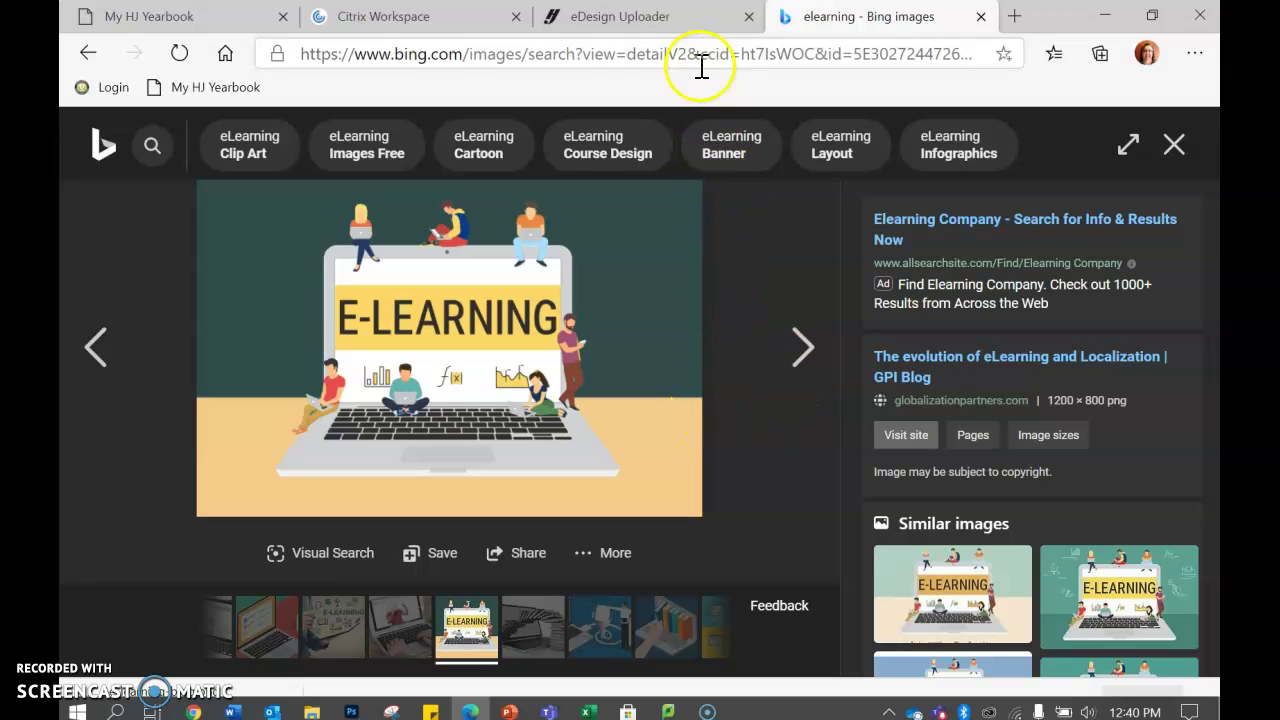
Upload e-learning-blog from the Desktop into the Candids Library and dismiss the confirmation
click(663, 28)
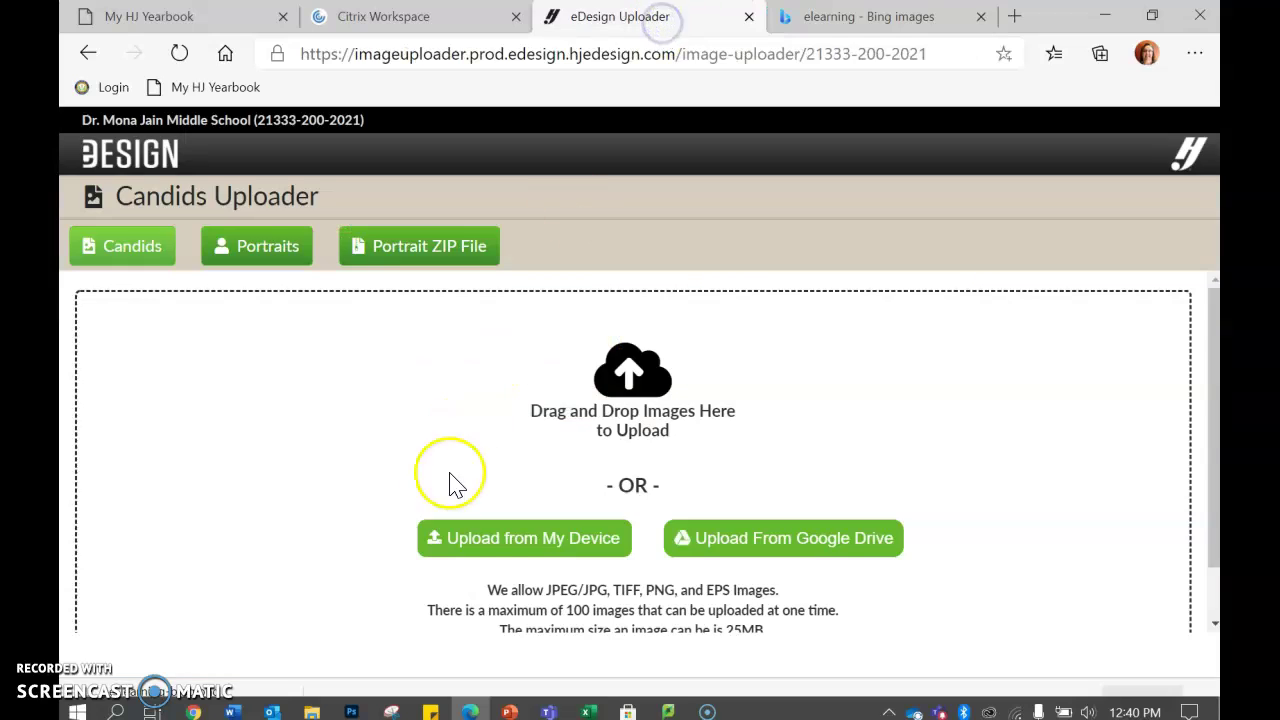
click(502, 541)
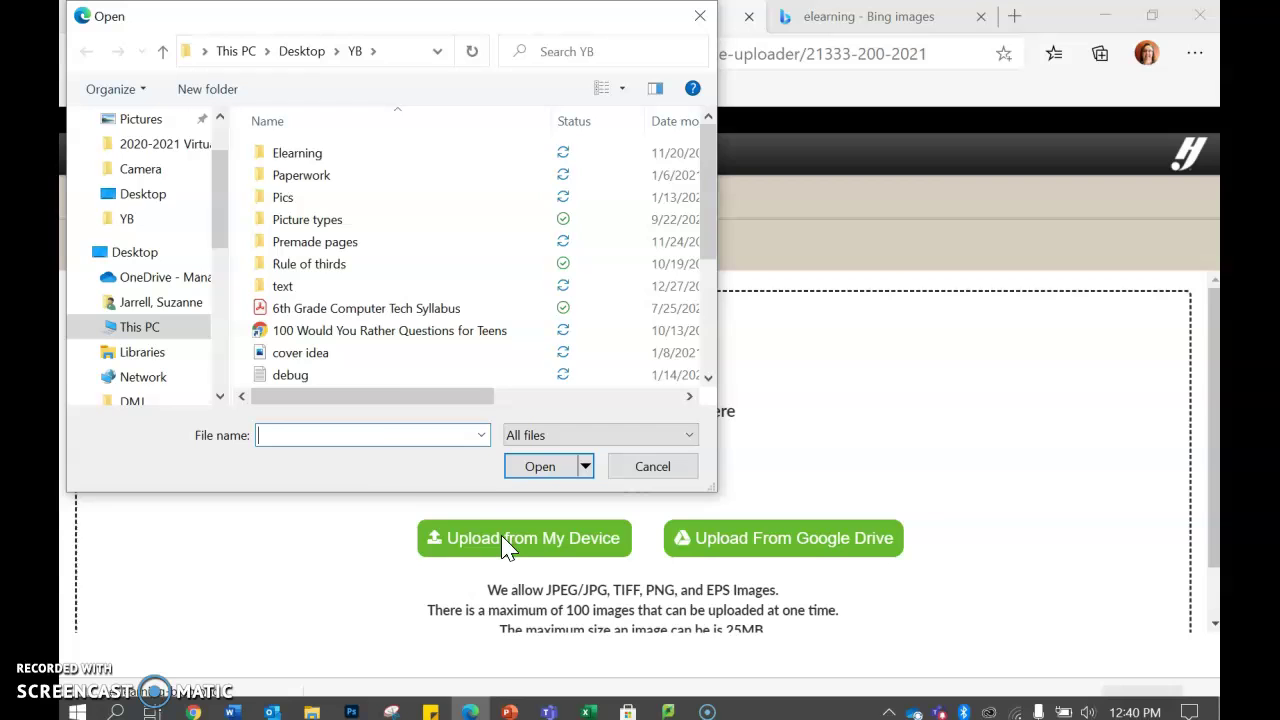
scroll(420, 285, down, 1)
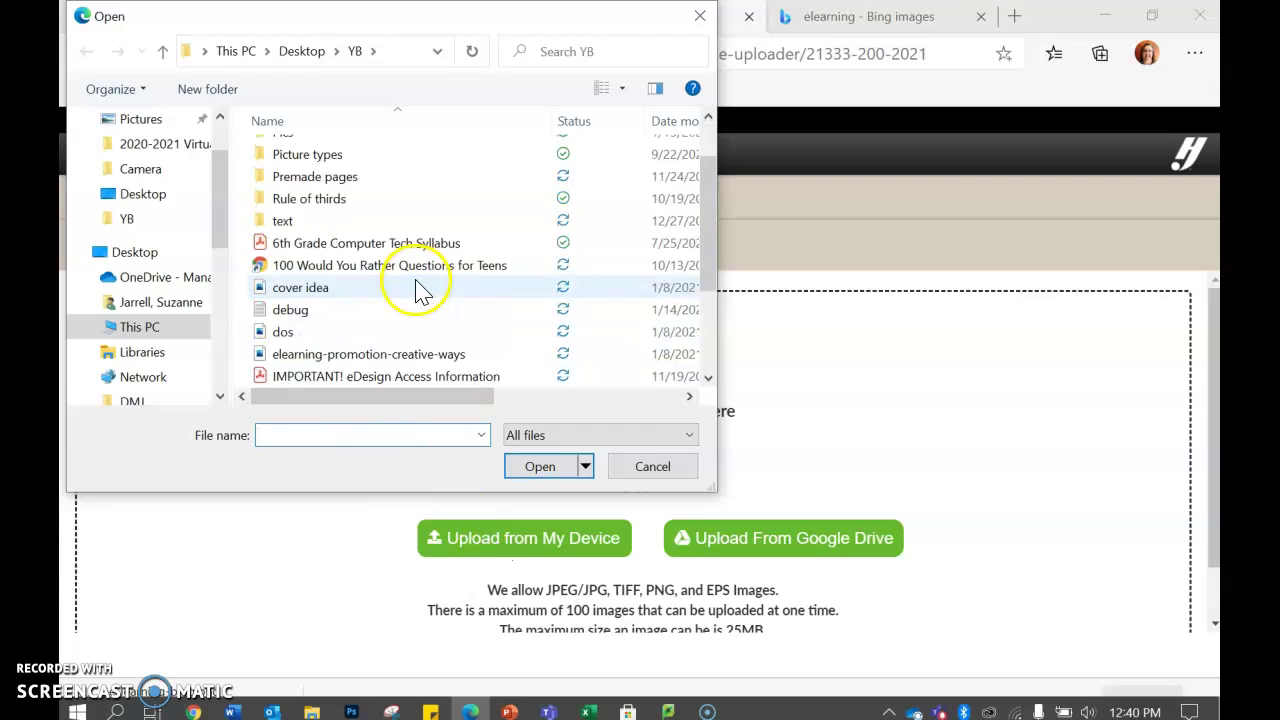
click(303, 51)
scroll(391, 220, down, 3)
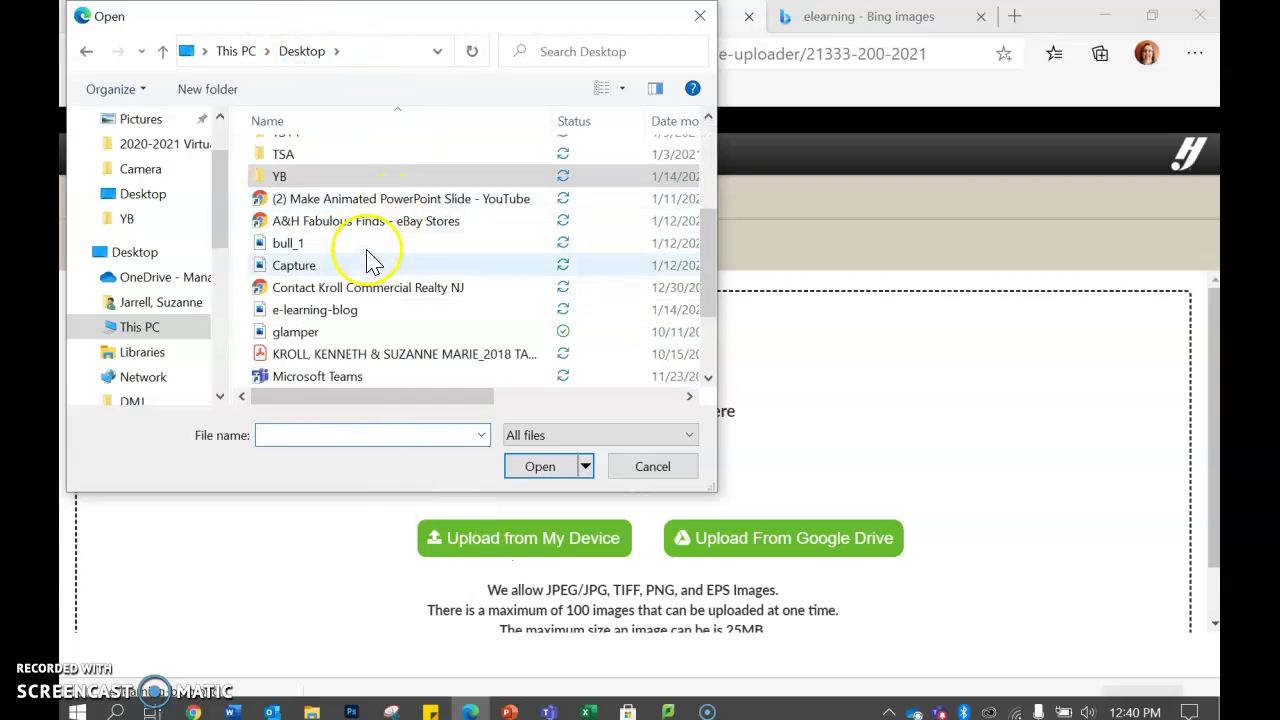
double_click(327, 311)
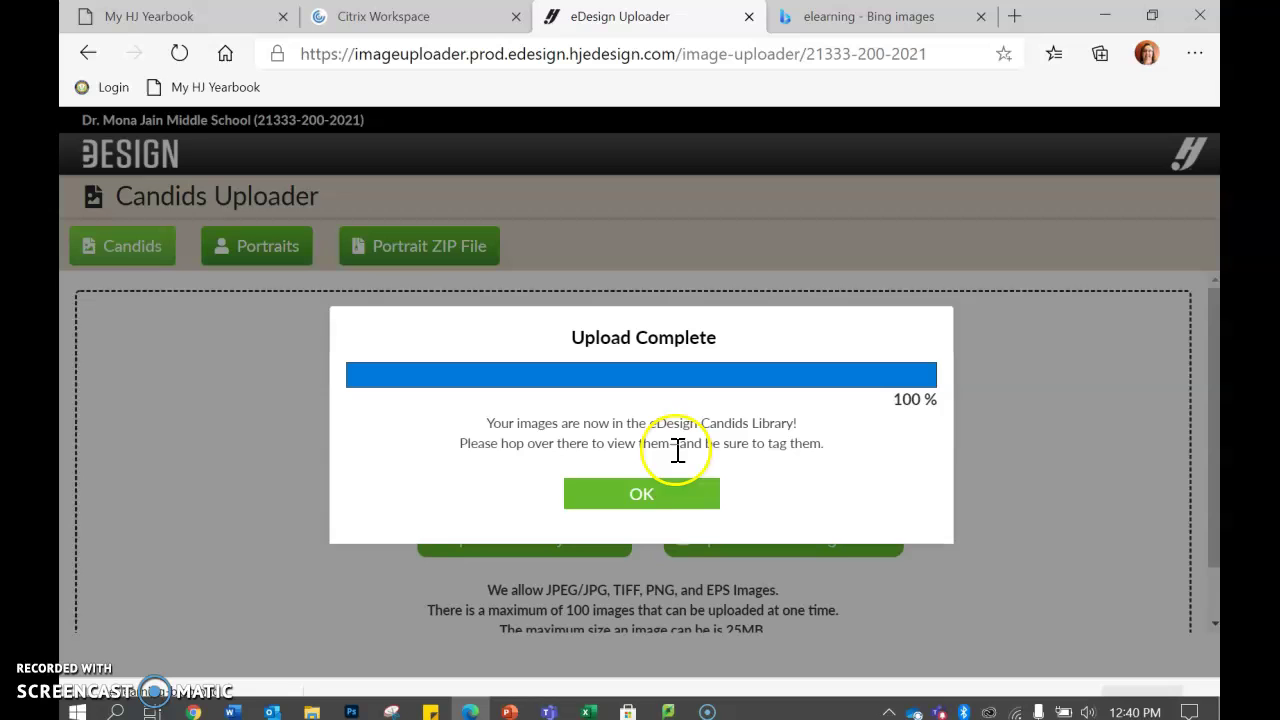
click(642, 494)
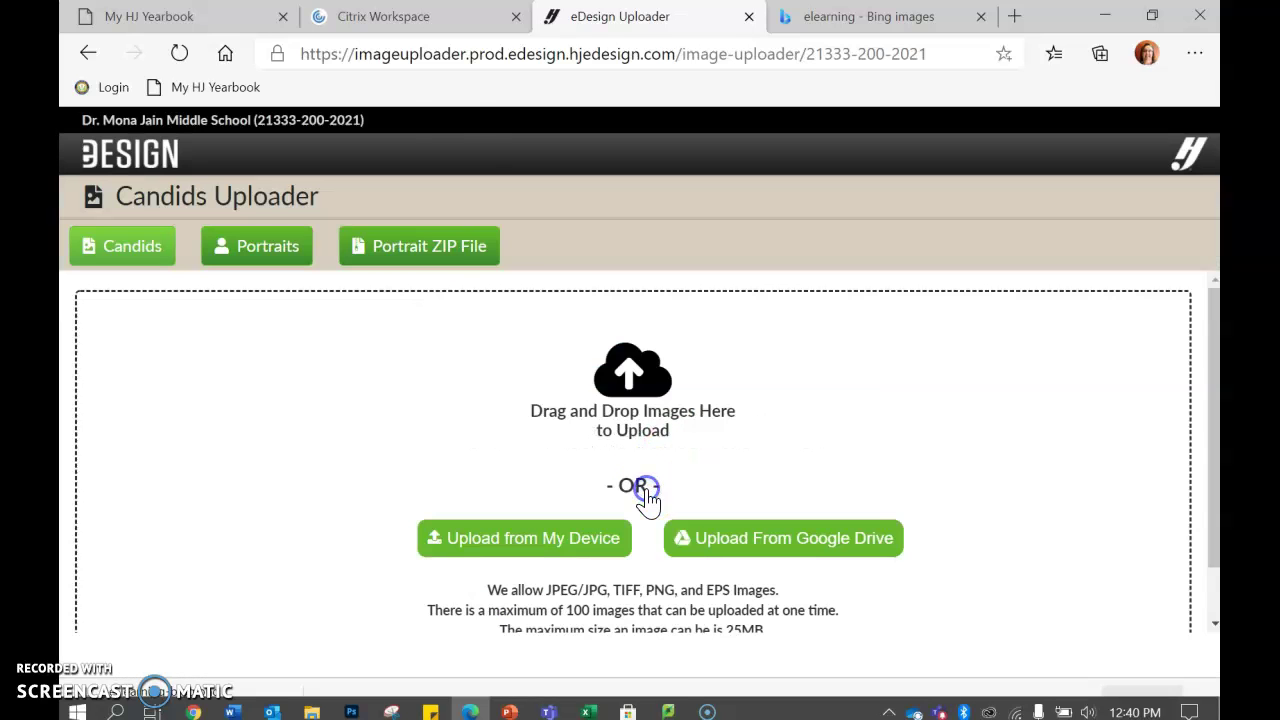
Launch eDesign, sign in, and open the 2021 Y IS FOR YEARBOOK-MAINBOOK project
click(440, 18)
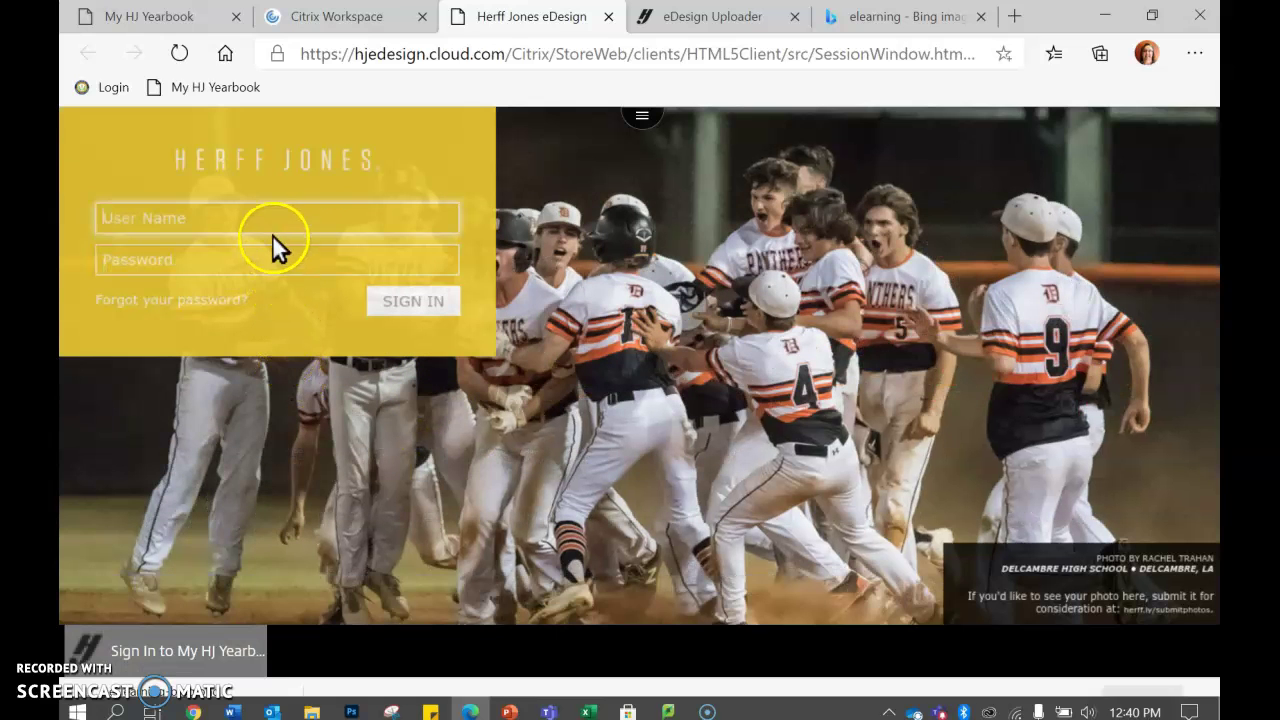
click(281, 217)
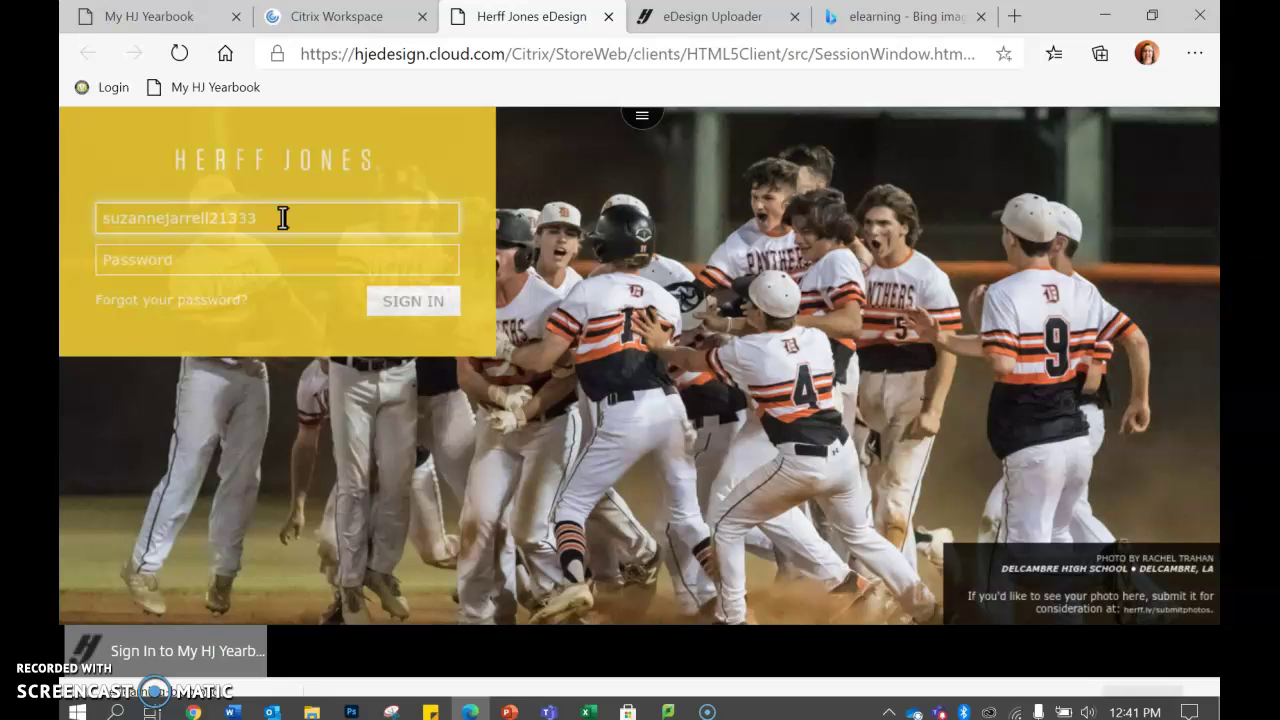
click(278, 224)
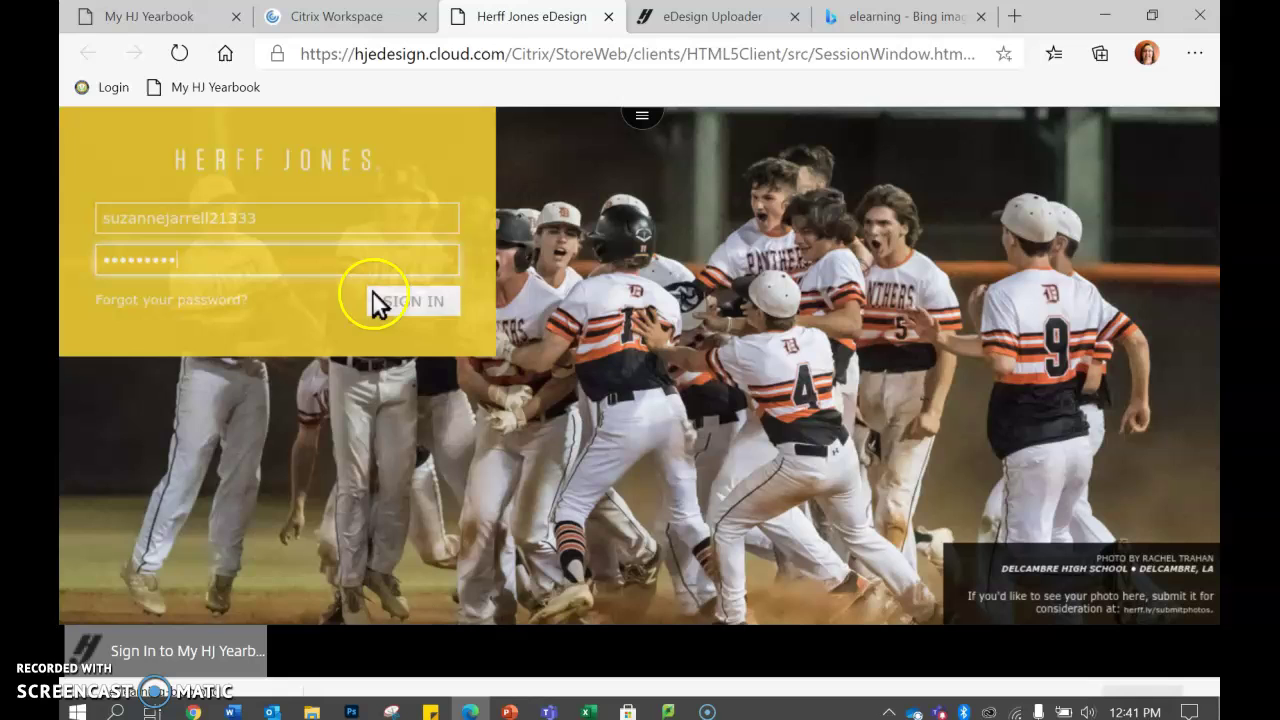
click(423, 303)
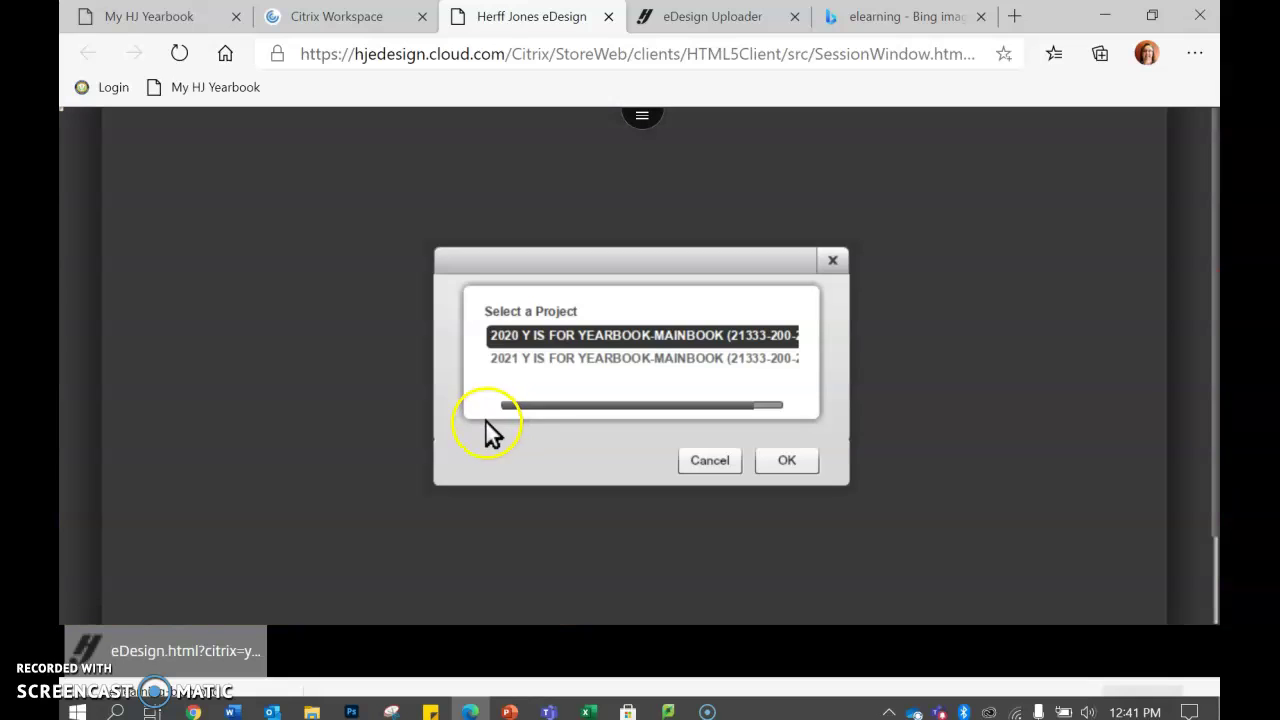
click(551, 360)
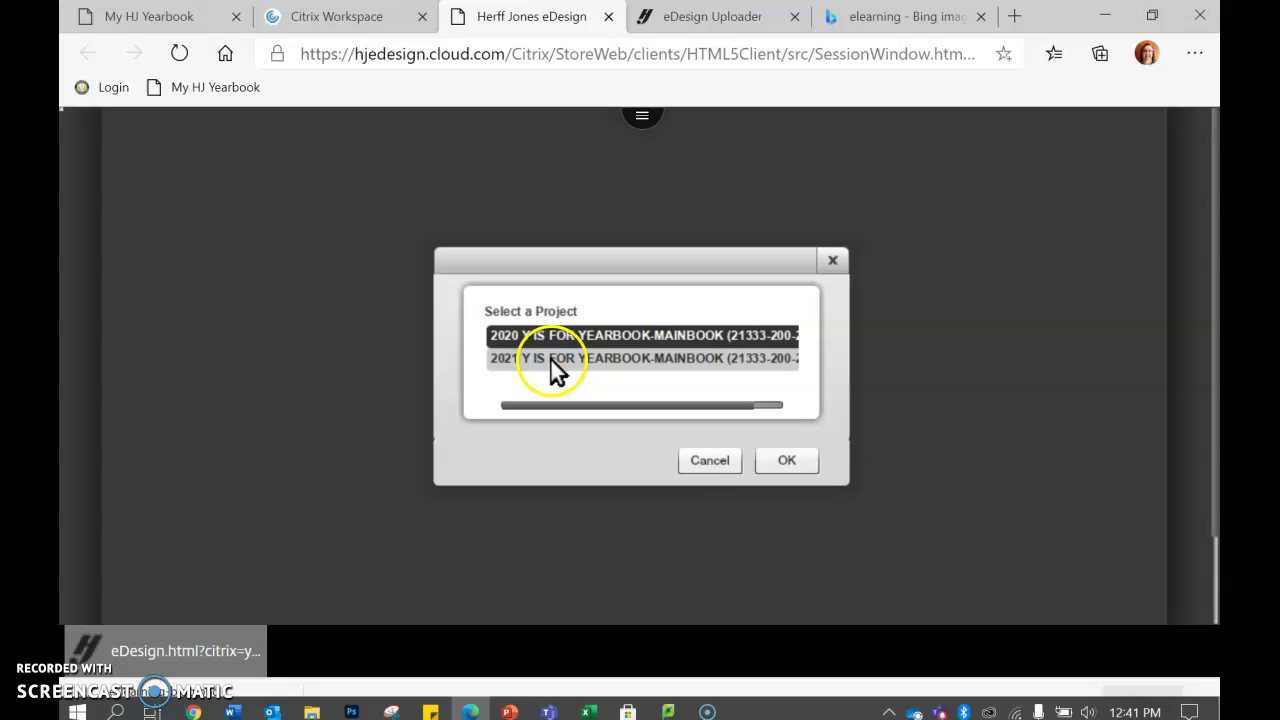
click(784, 460)
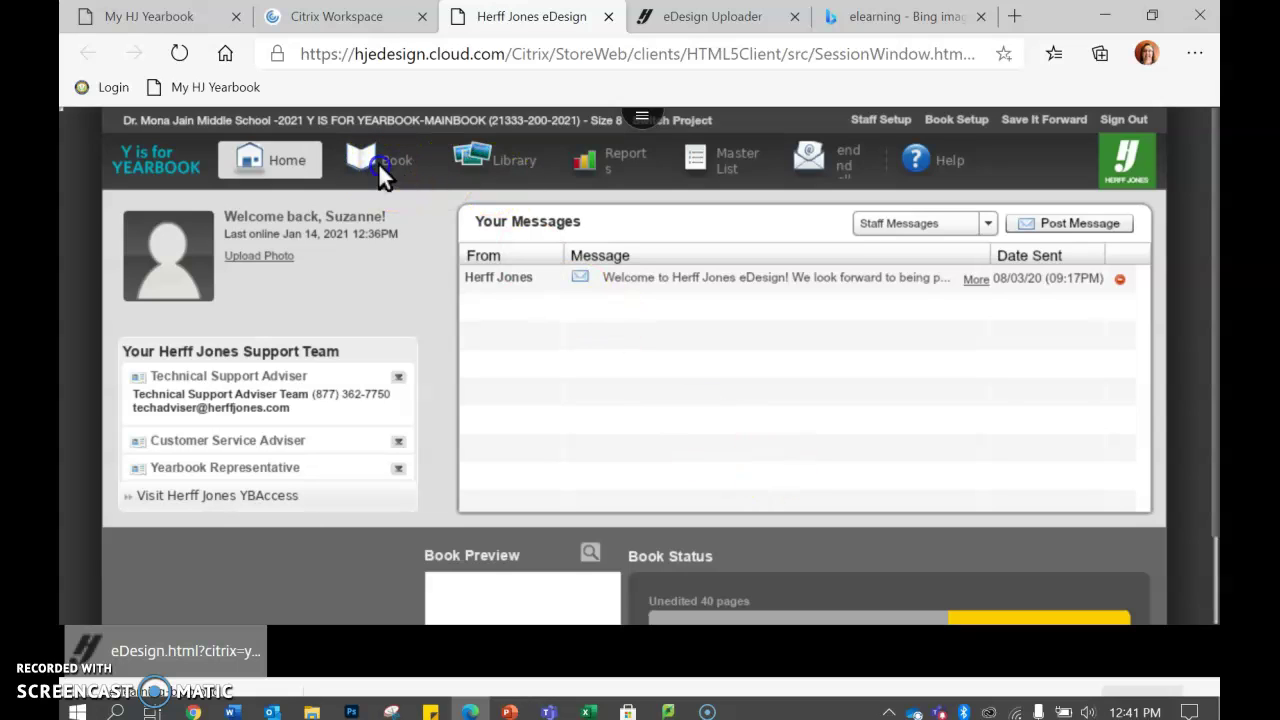
Scroll the Book ladder to the e-learners spread, pages 50–51, and open it for editing
click(378, 162)
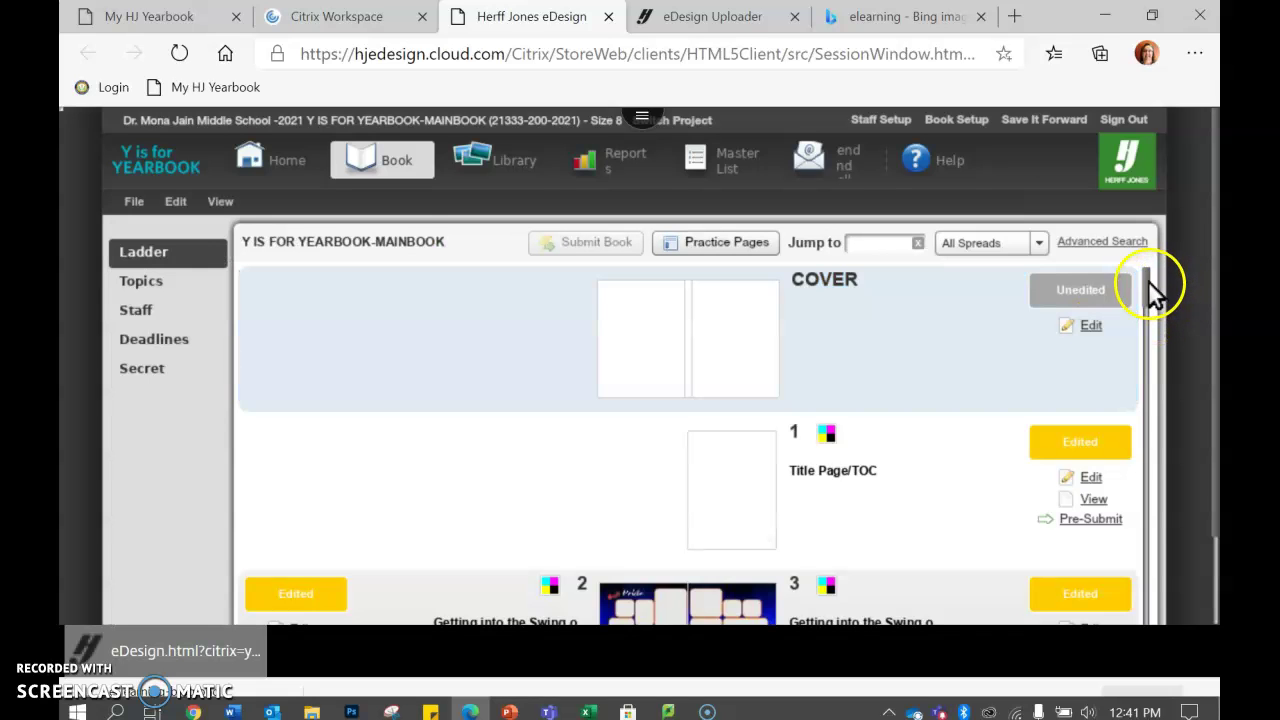
drag(1148, 281, 1172, 598)
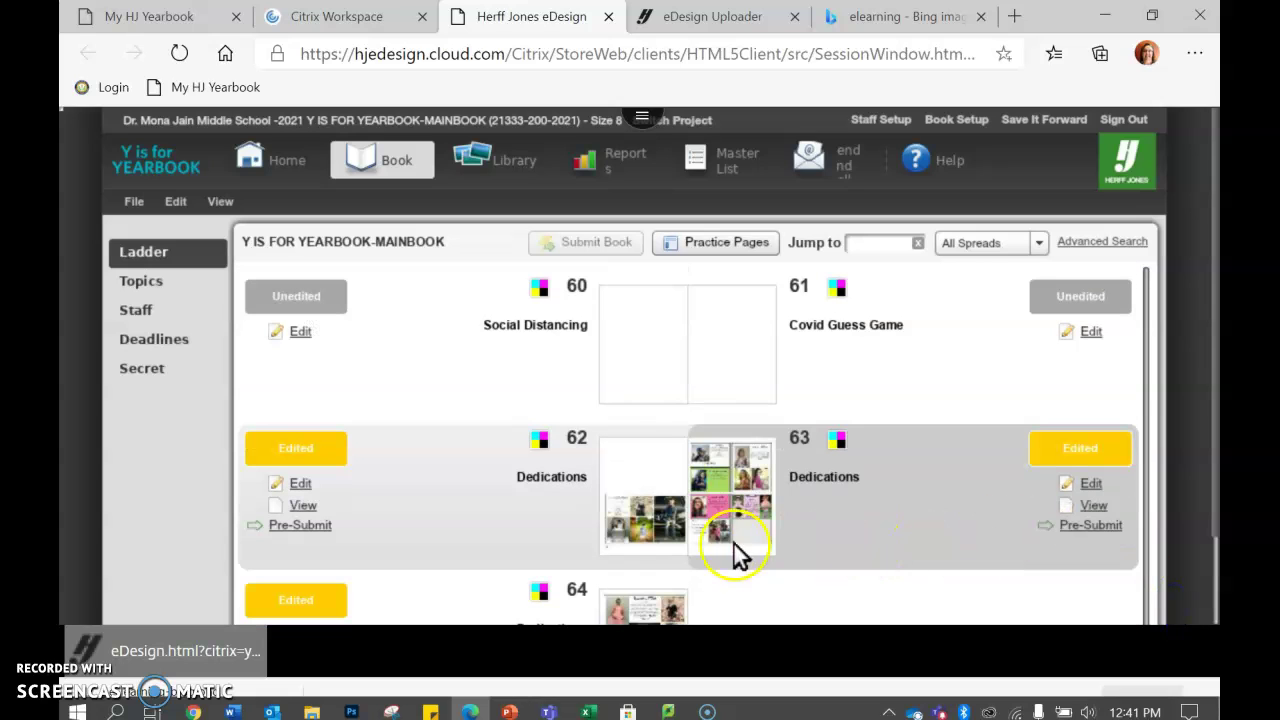
scroll(737, 515, up, 3)
scroll(737, 515, up, 3)
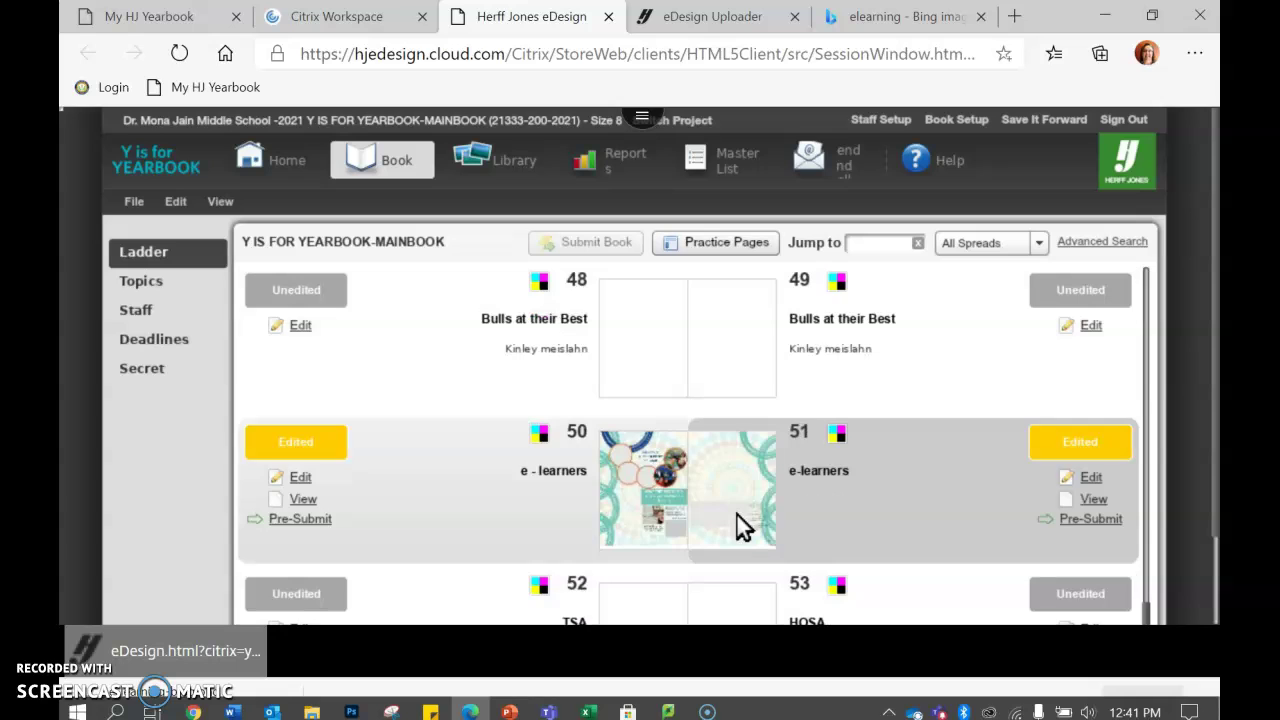
click(296, 483)
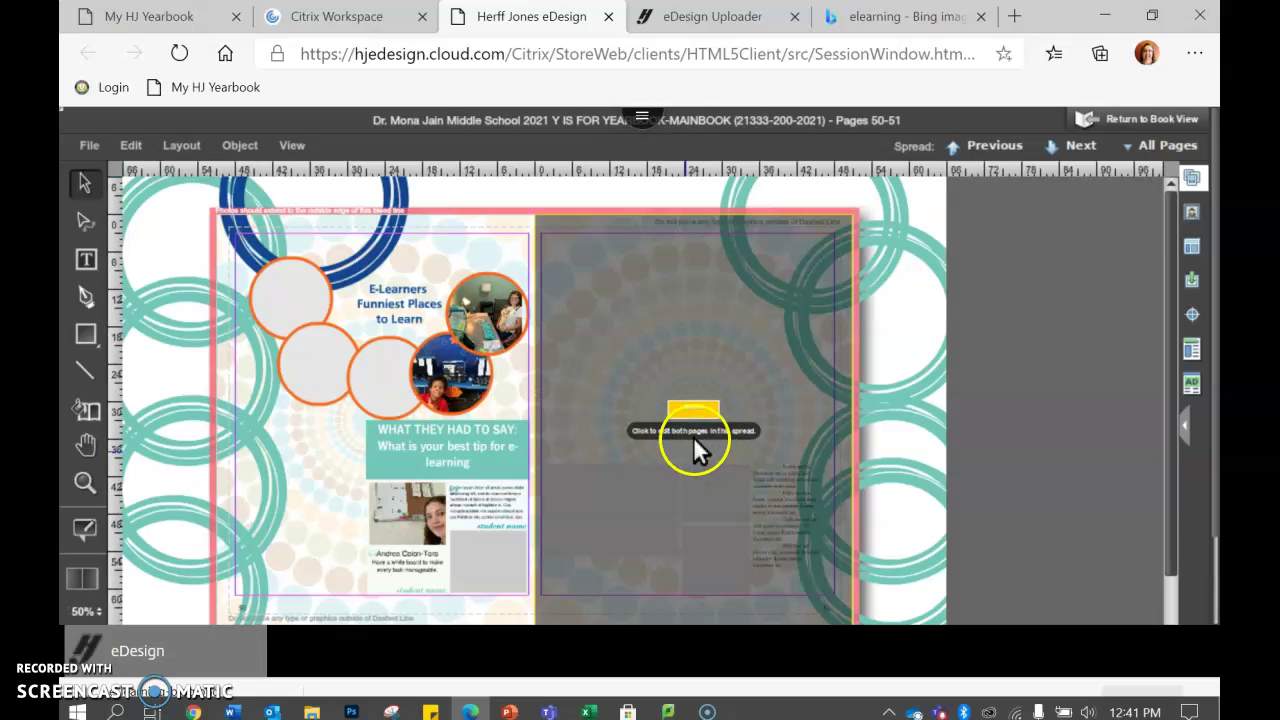
Make both pages of spread 50–51 editable and scroll the candid images library to the E-LEARNING picture
click(703, 432)
click(1192, 185)
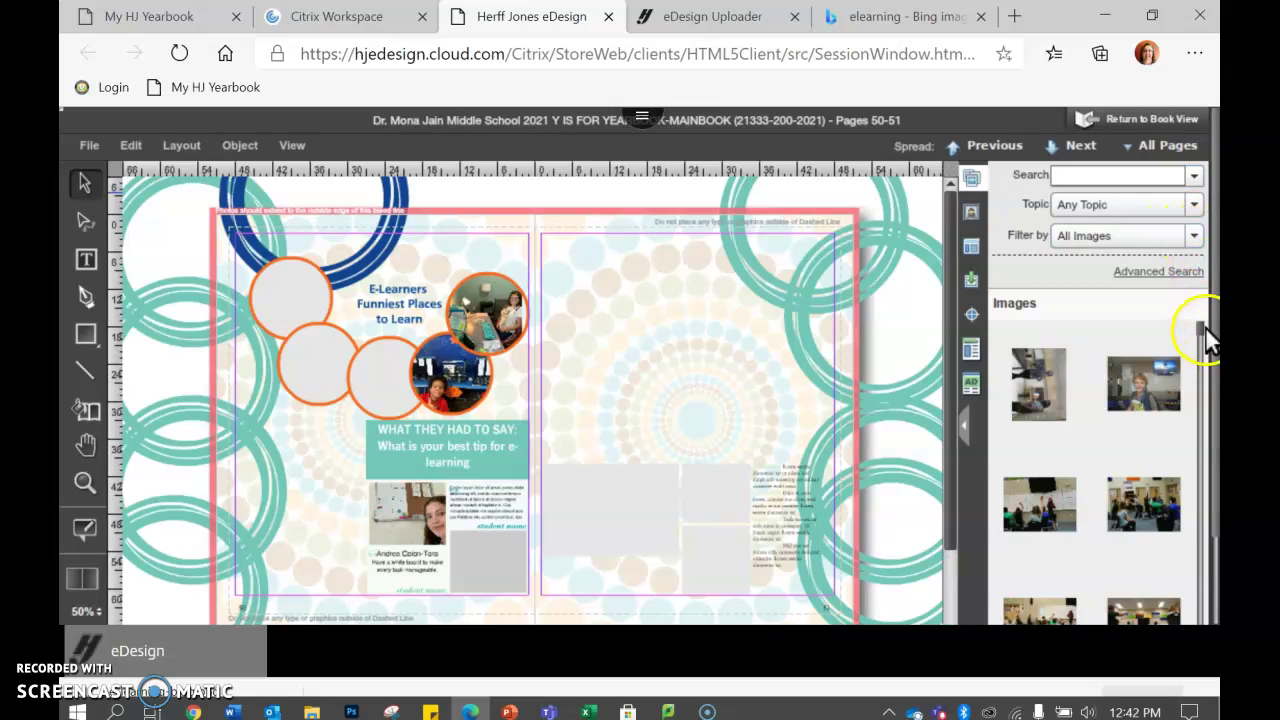
drag(1201, 343, 1186, 543)
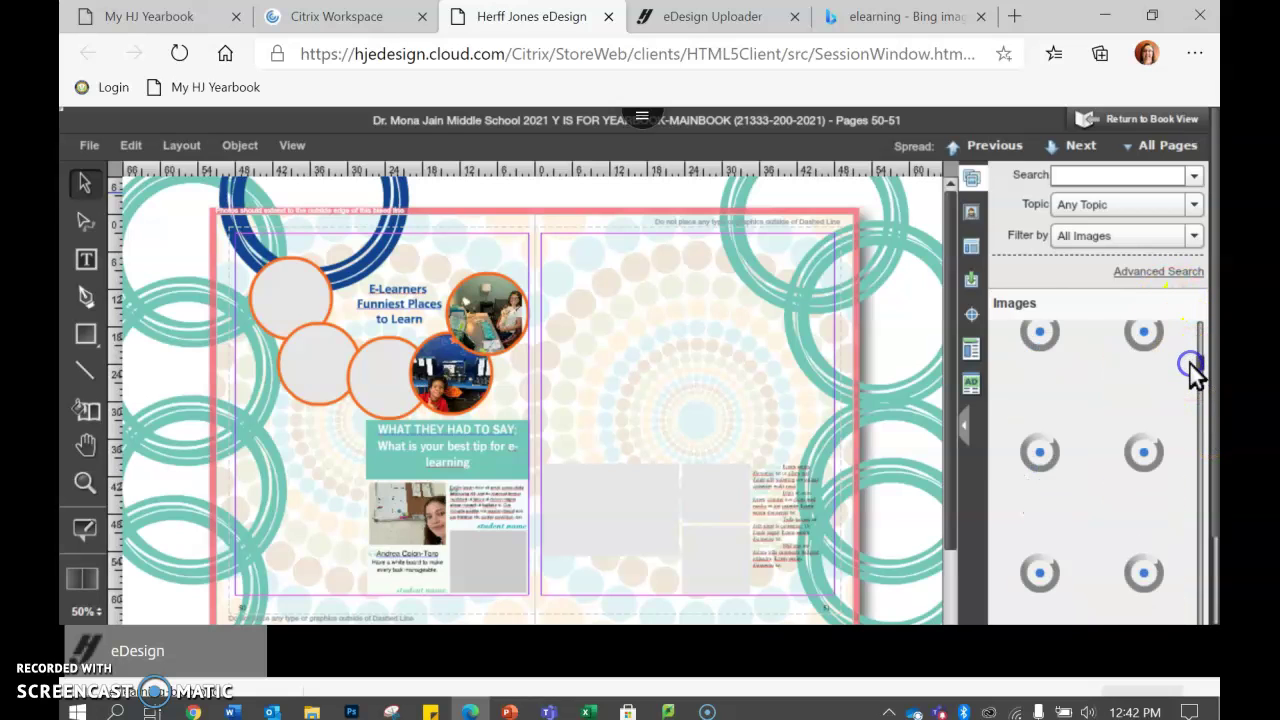
click(1193, 364)
click(1215, 362)
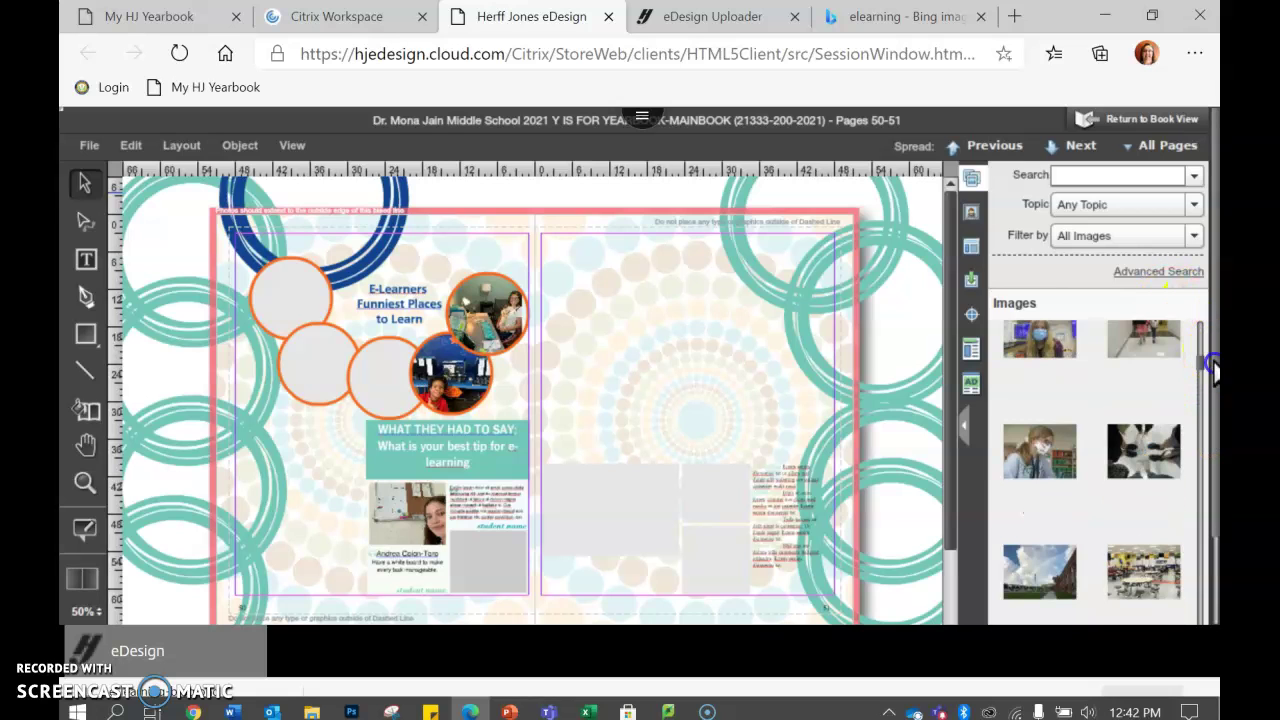
drag(1212, 368, 1212, 550)
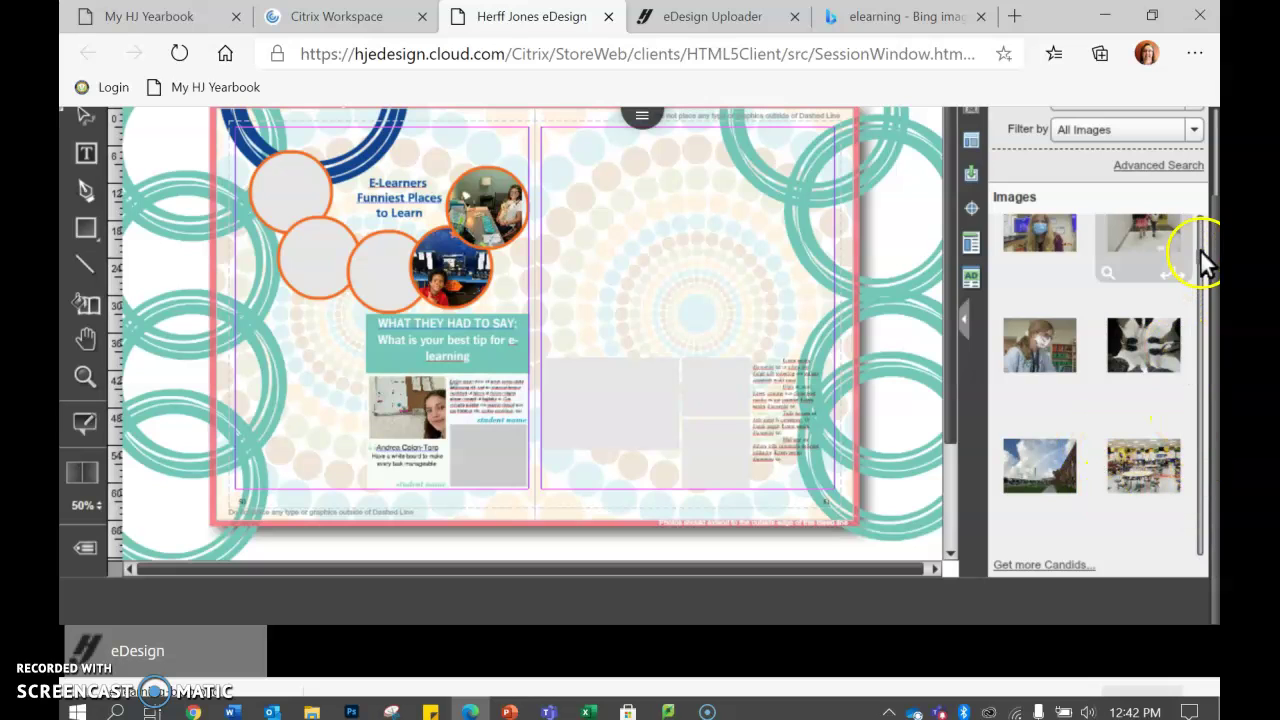
drag(1200, 255, 1190, 560)
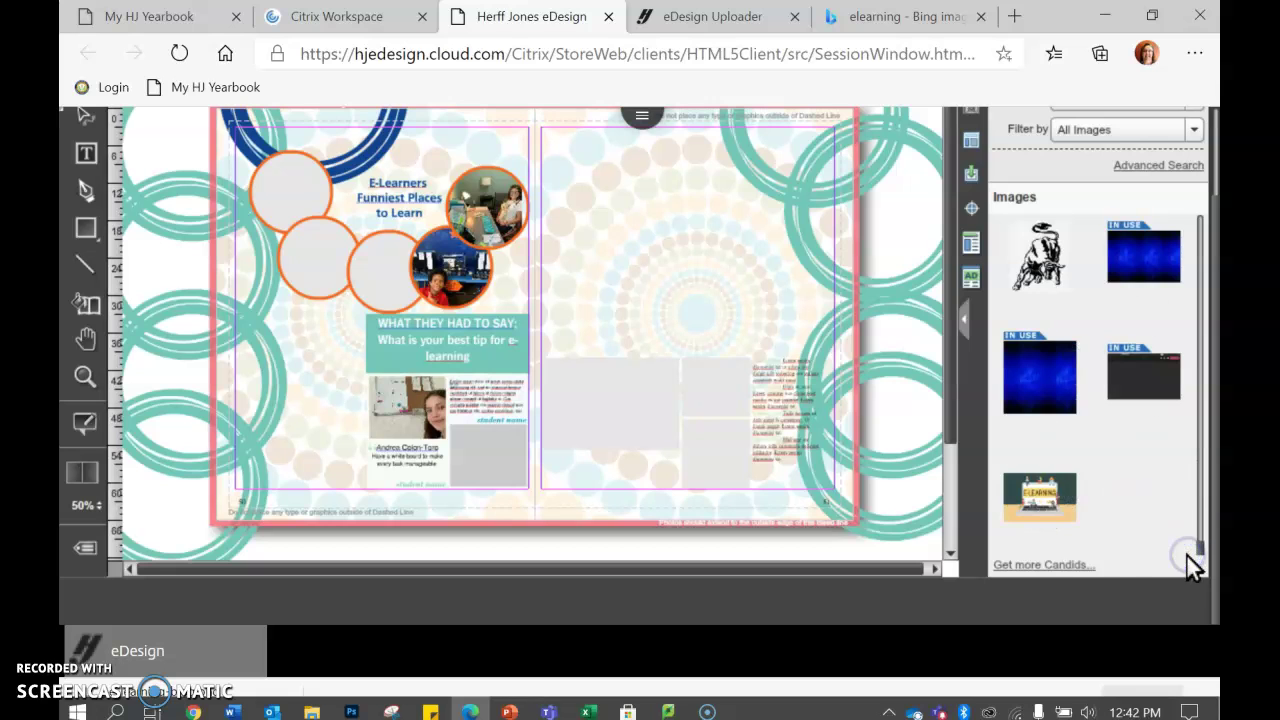
mouse_move(1034, 543)
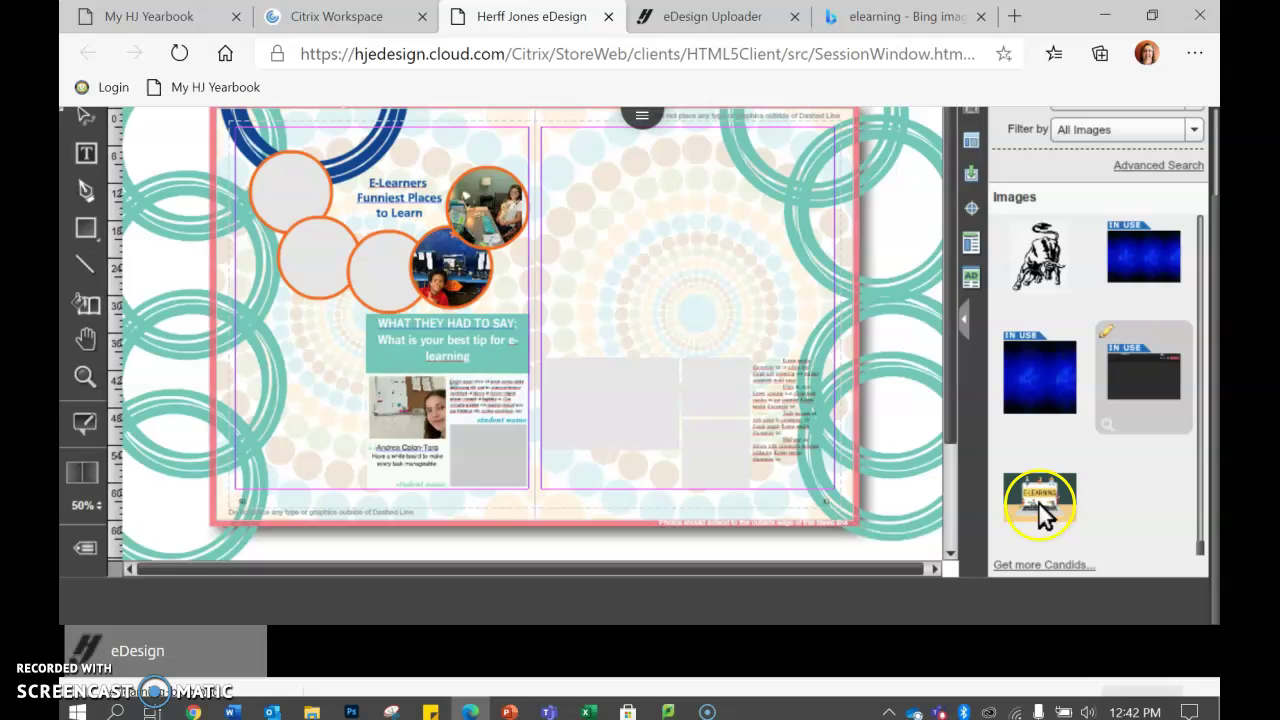
Place the E-LEARNING clip art on page 51 and in the lower photo box, then shrink the top copy
mouse_move(1039, 504)
drag(1039, 501, 649, 247)
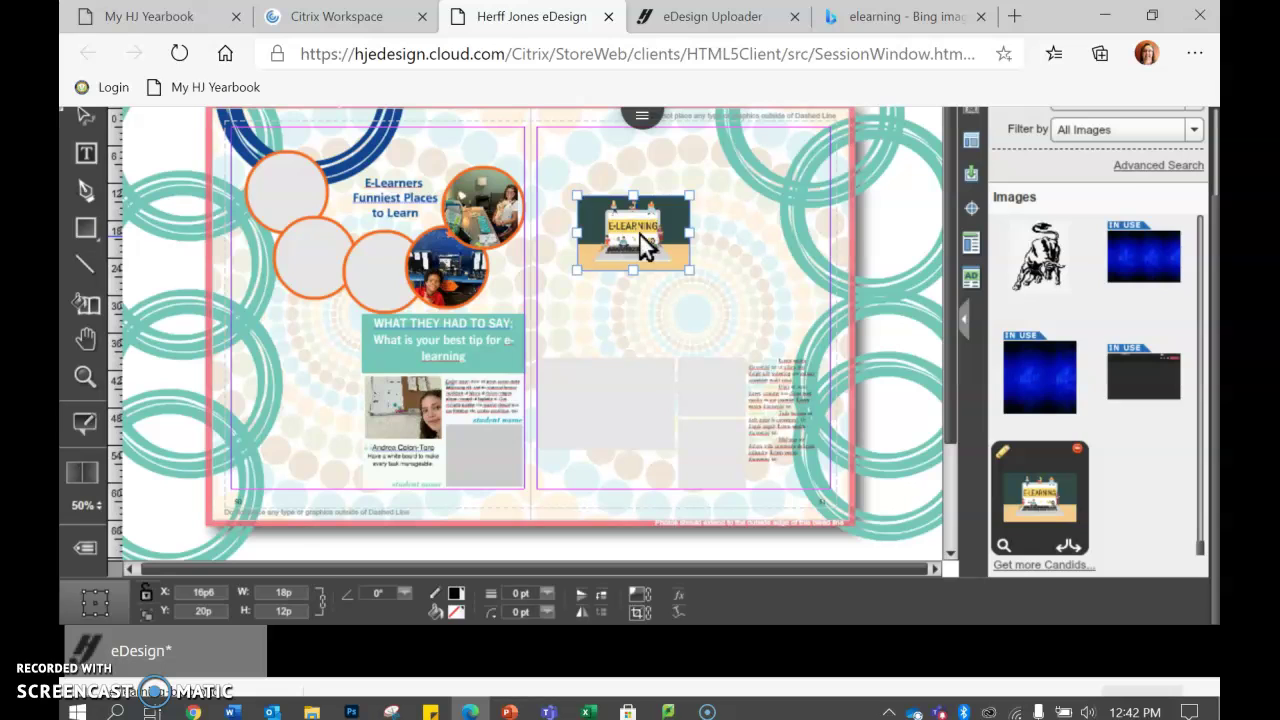
drag(653, 422, 709, 395)
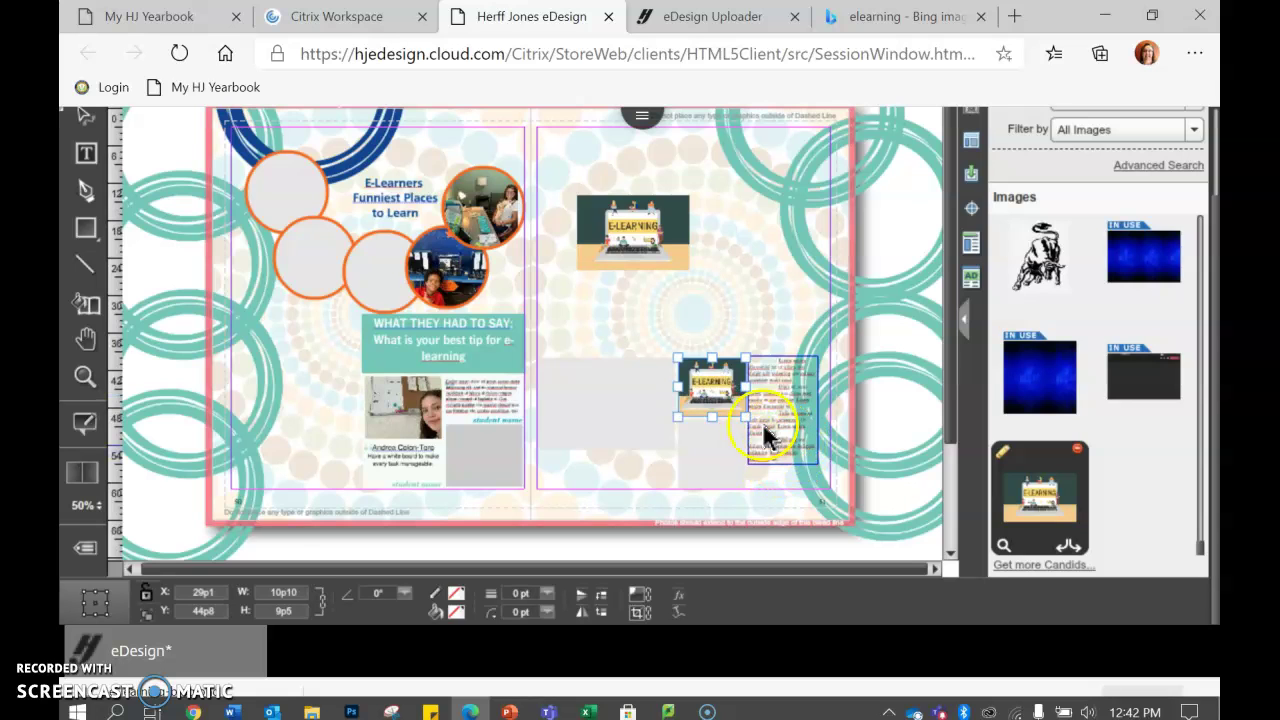
click(686, 264)
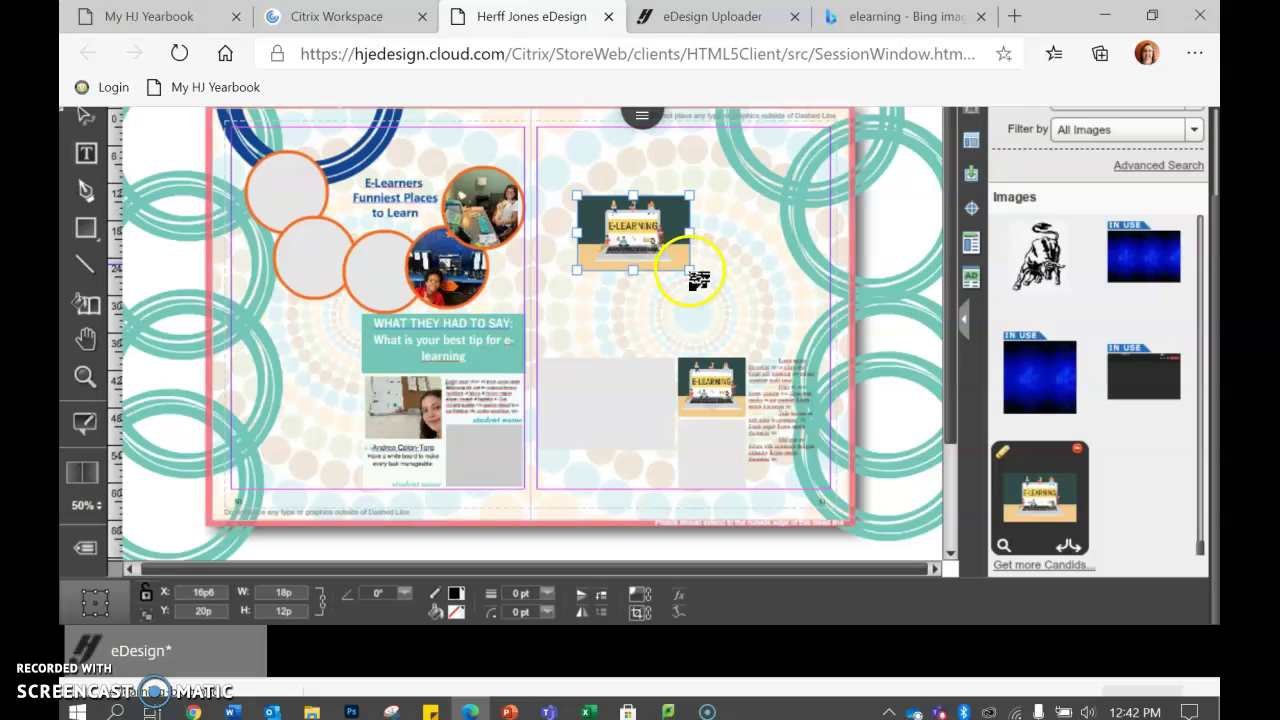
drag(688, 268, 622, 227)
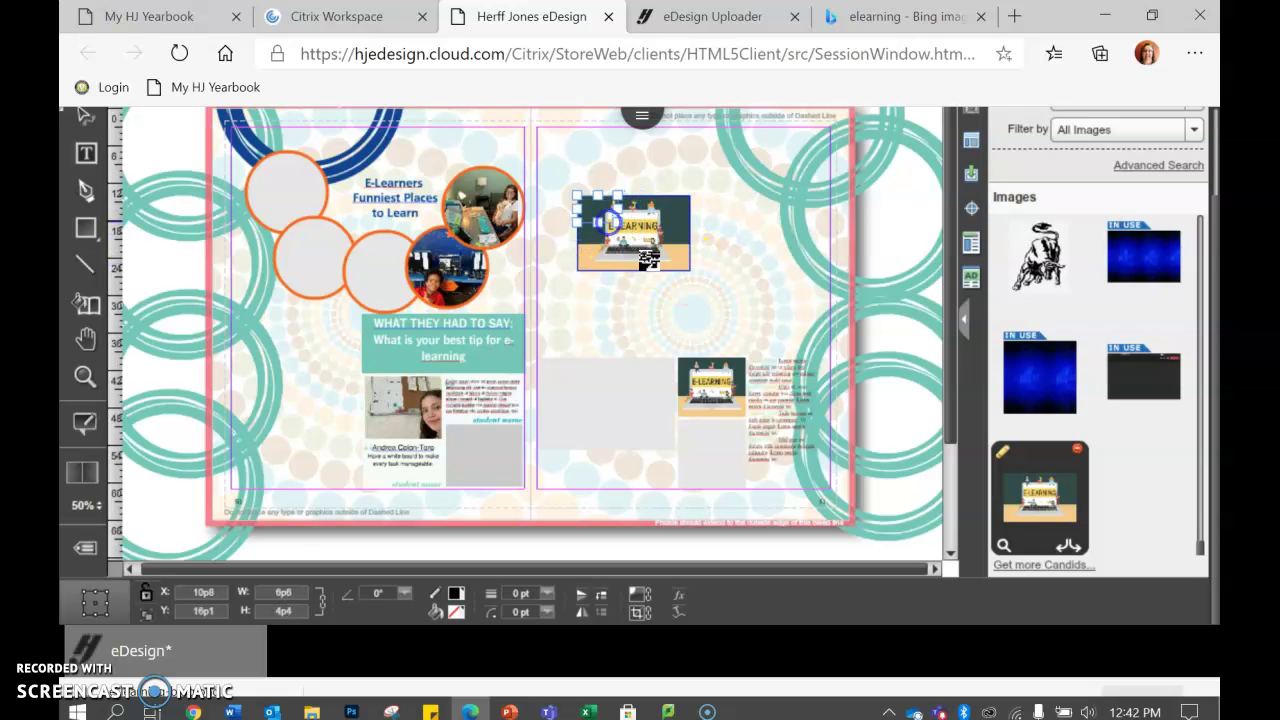
Reposition and shrink the E-LEARNING image frame beside the caption to 4p7 by 4p
click(706, 395)
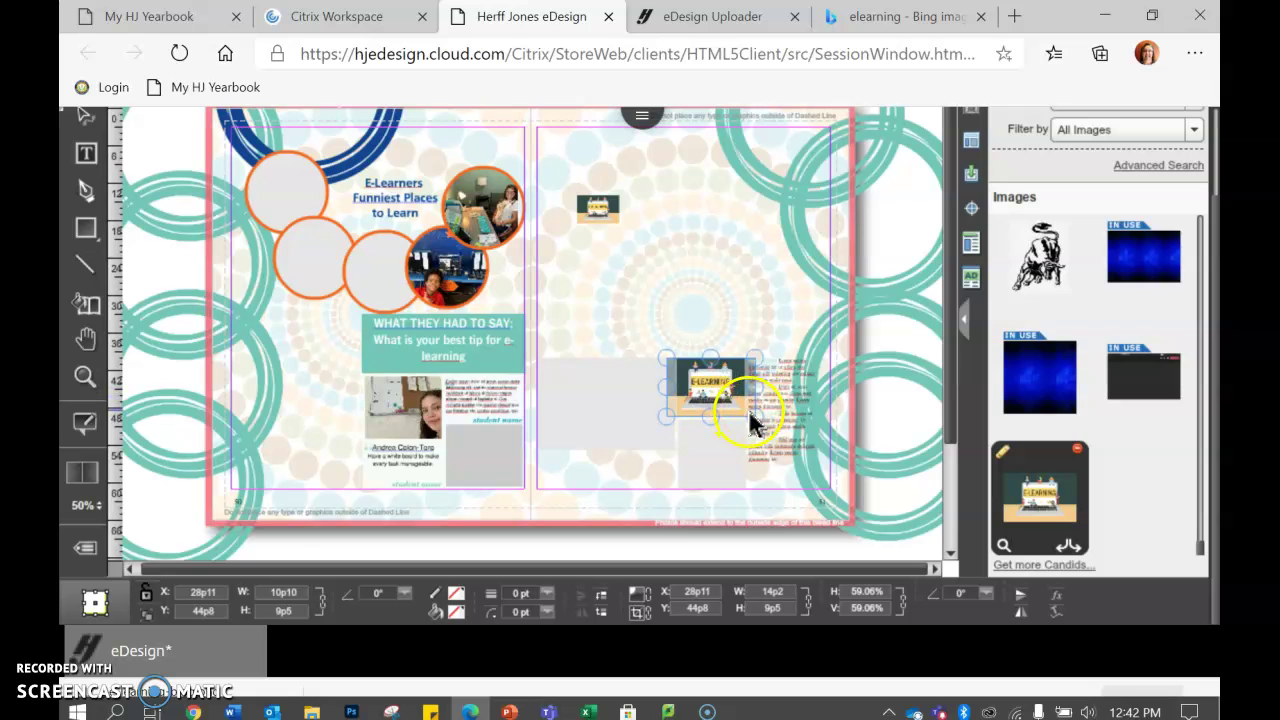
click(720, 285)
click(710, 382)
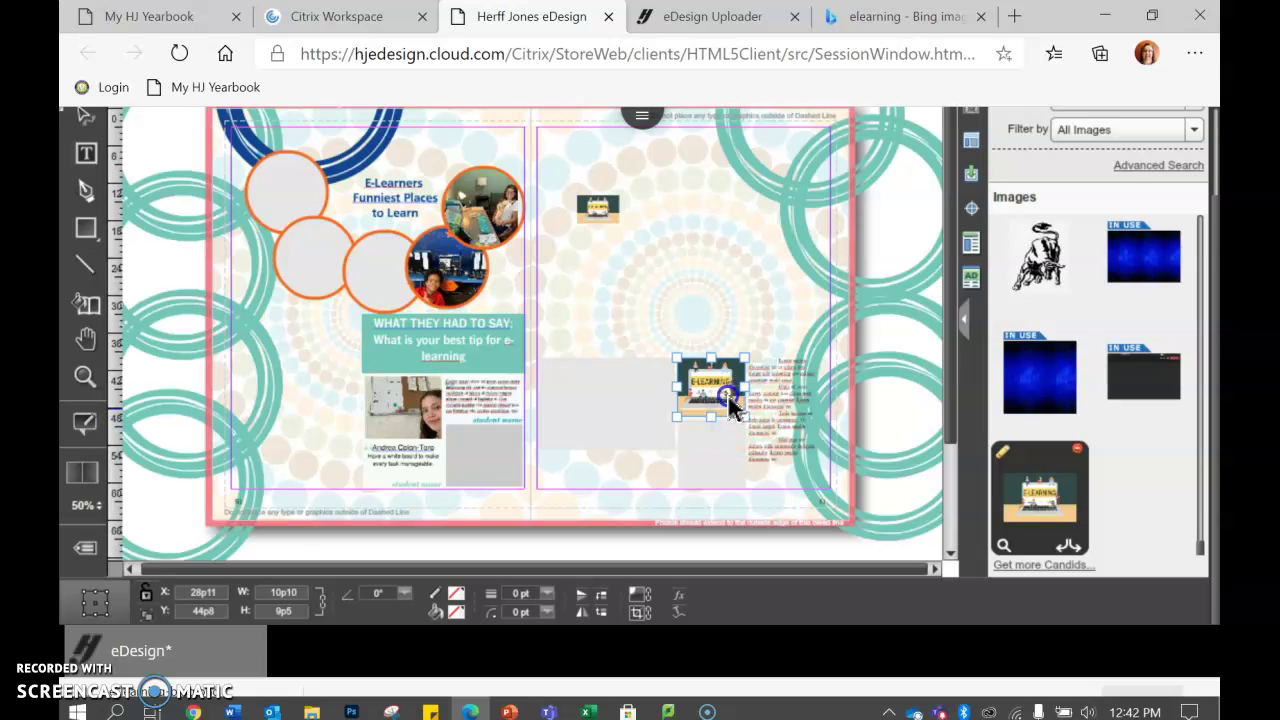
drag(730, 401, 748, 435)
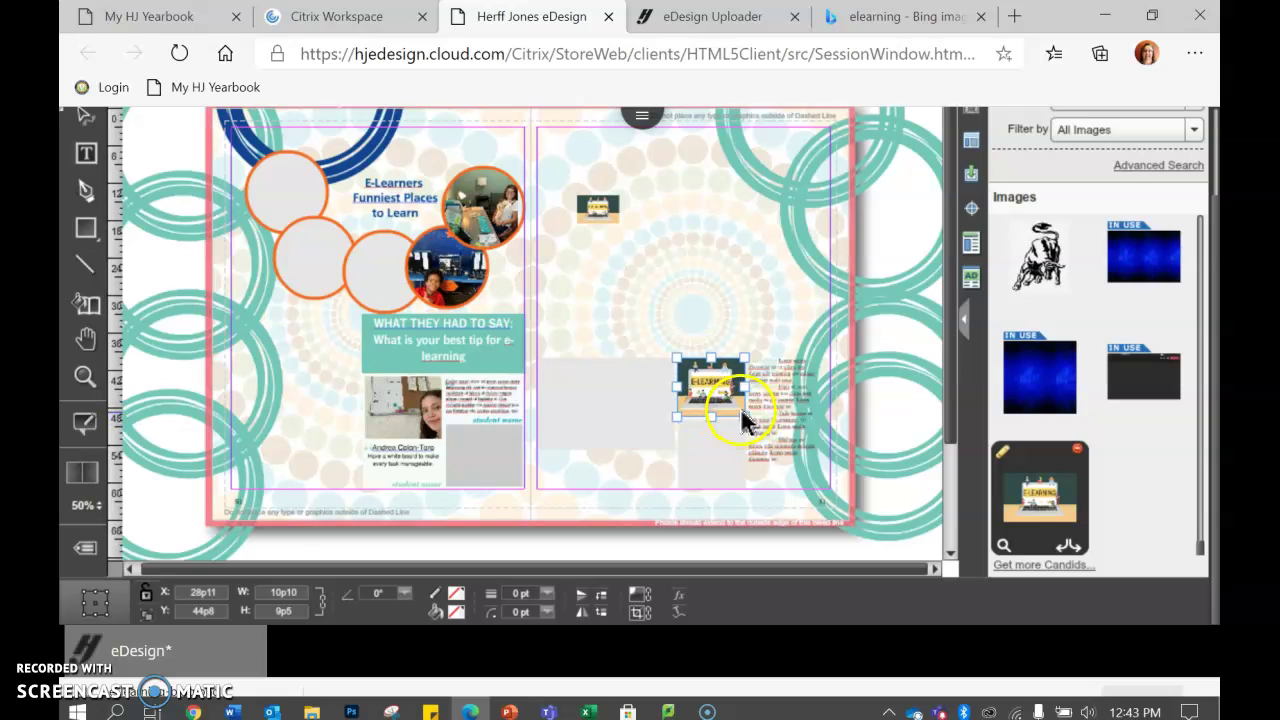
click(752, 418)
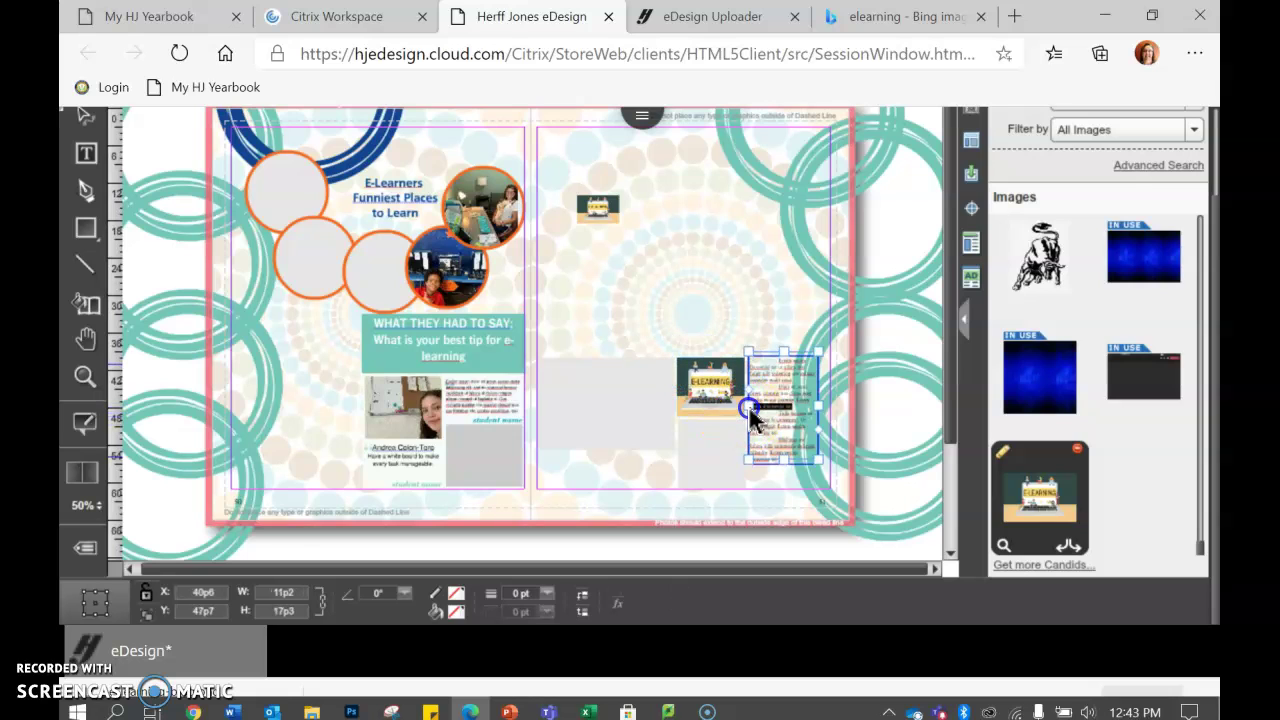
click(738, 416)
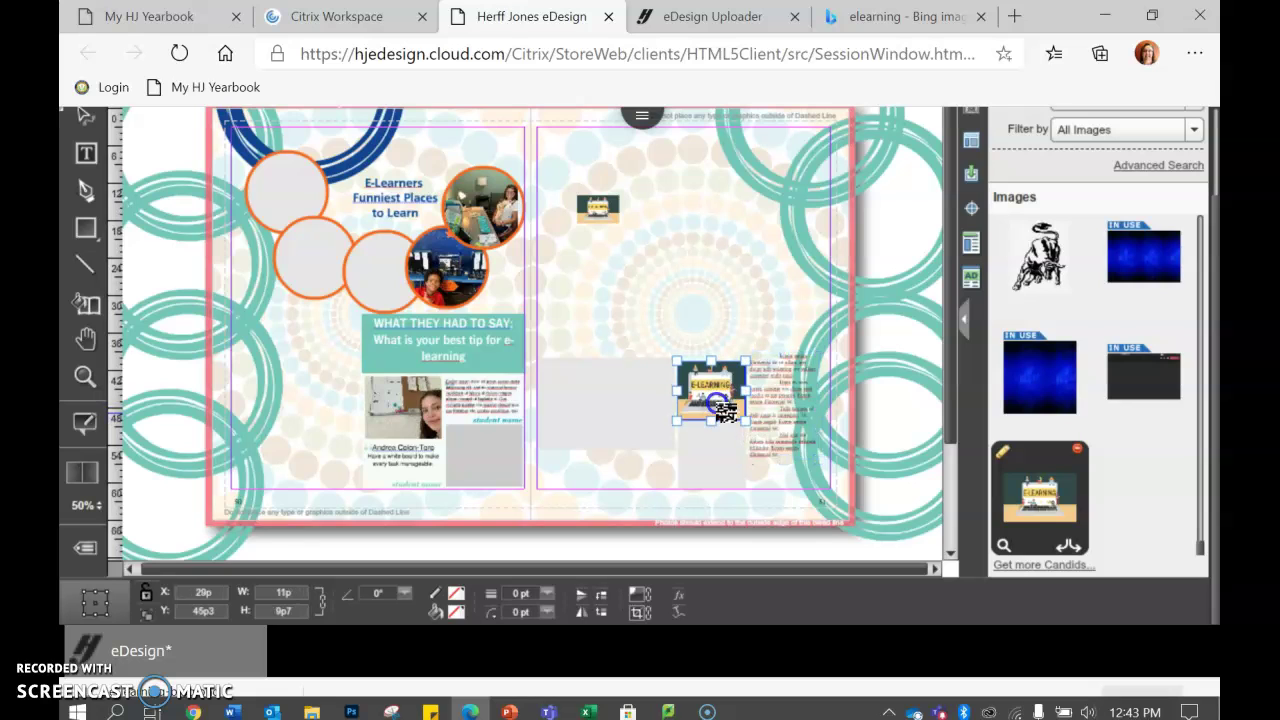
drag(724, 408, 747, 428)
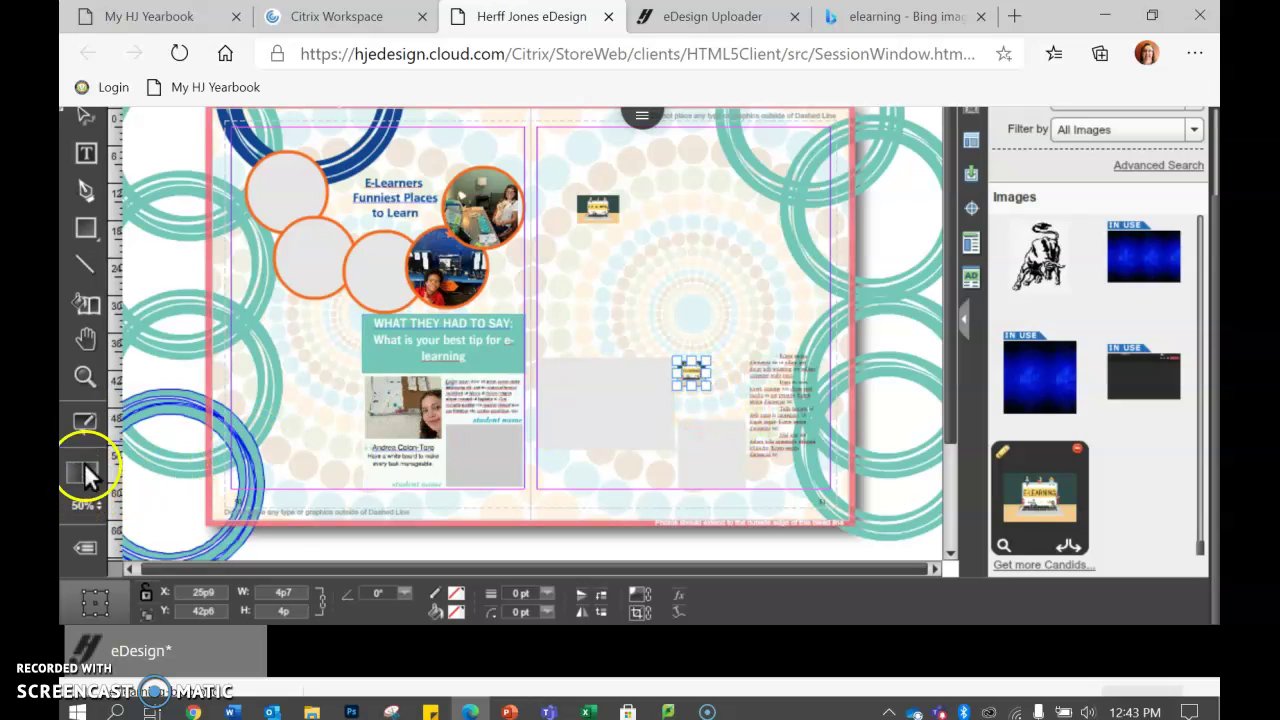
Zoom in on the lower right photo box on page 51
click(85, 377)
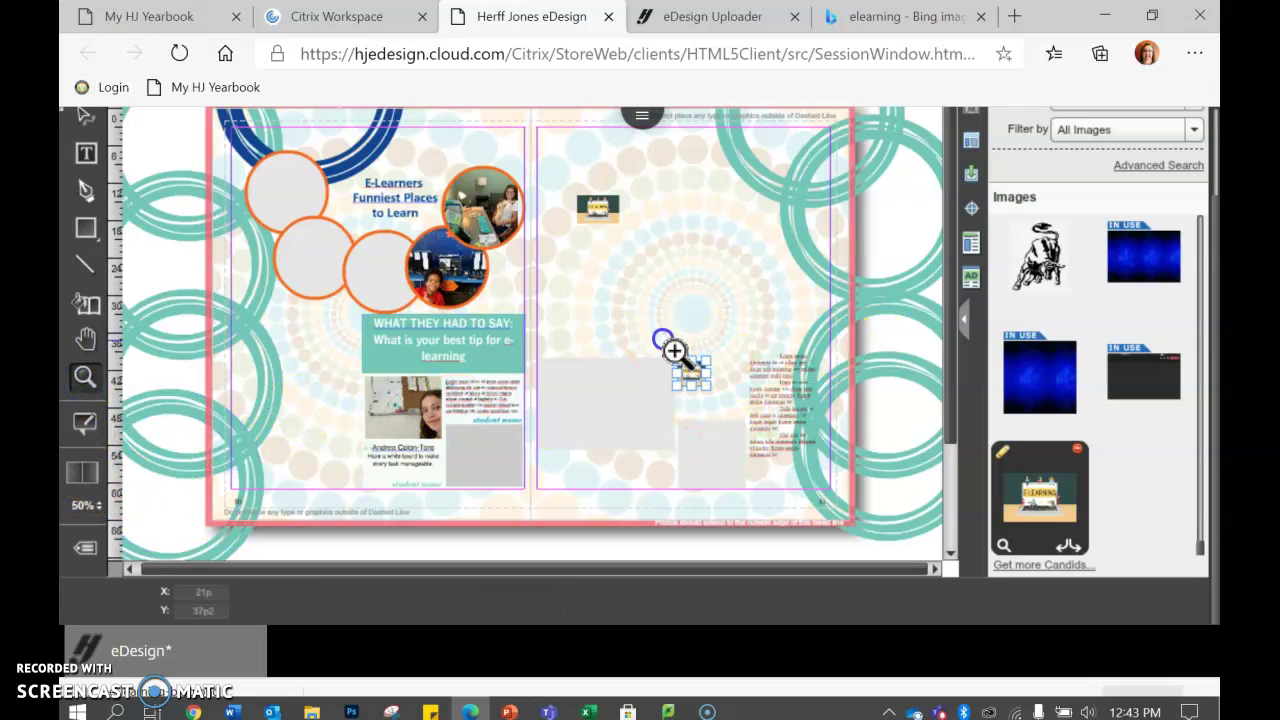
click(771, 474)
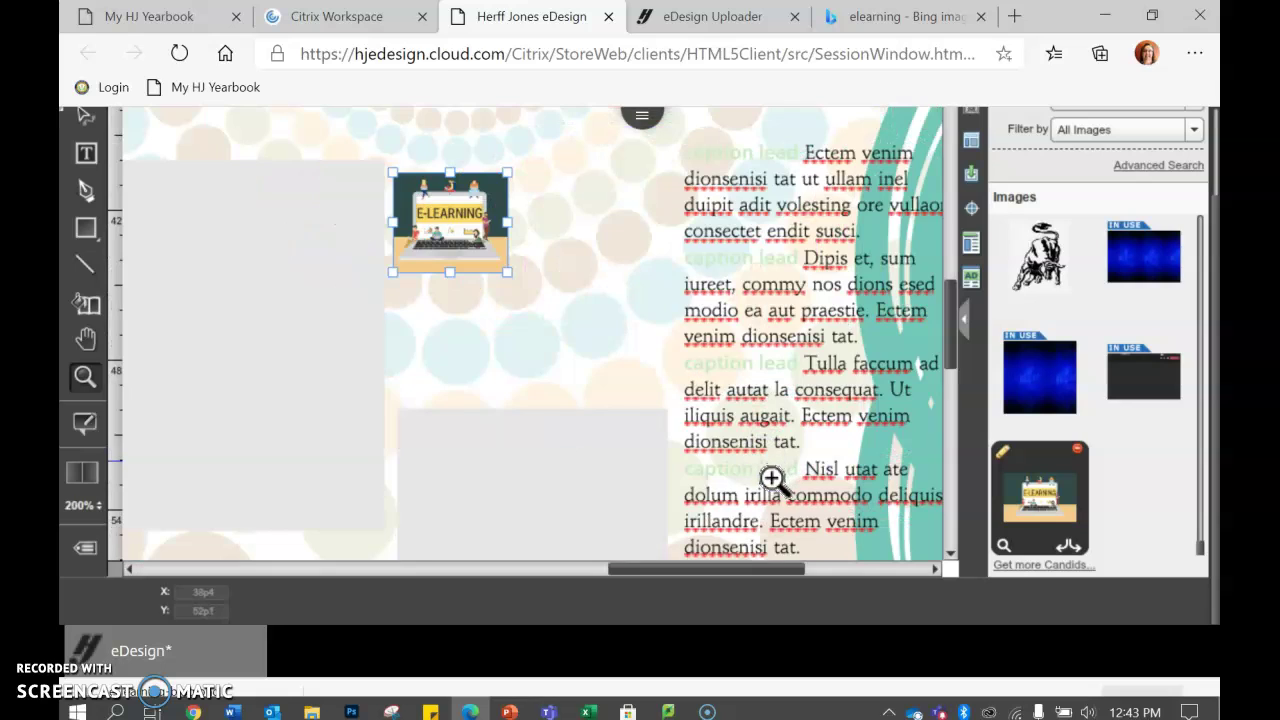
click(625, 272)
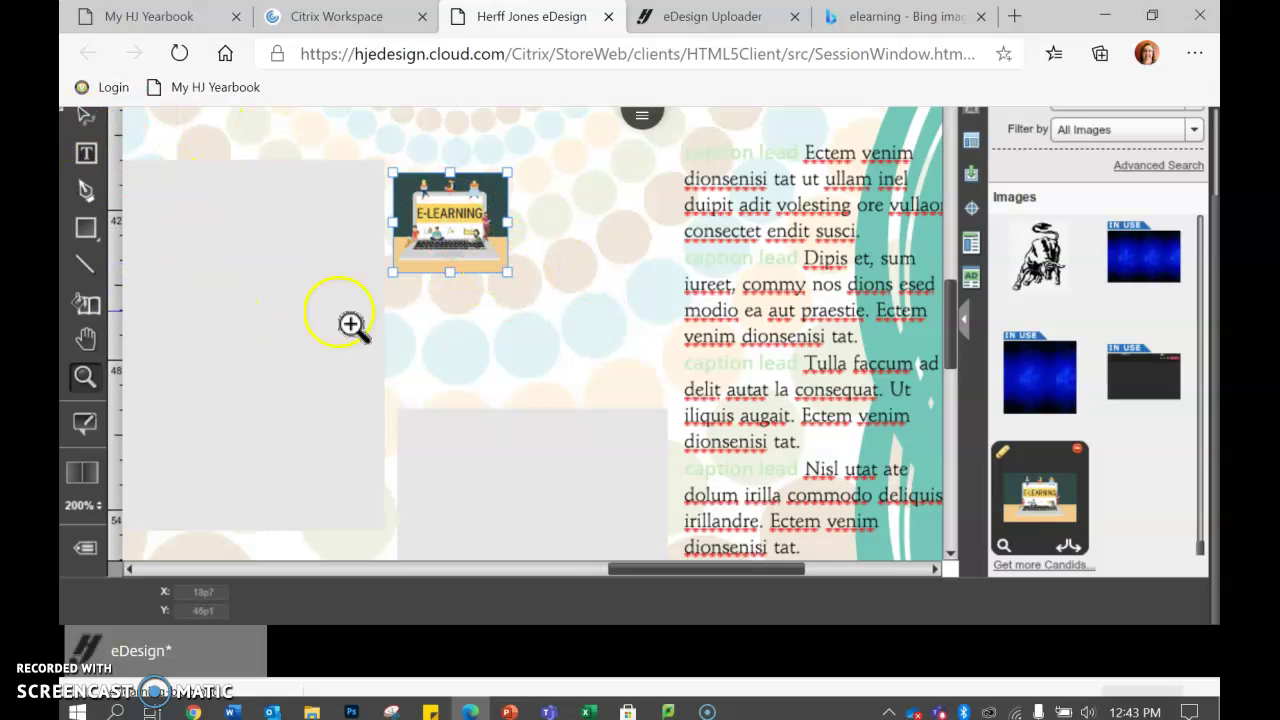
scroll(350, 323, up, 2)
scroll(121, 311, up, 2)
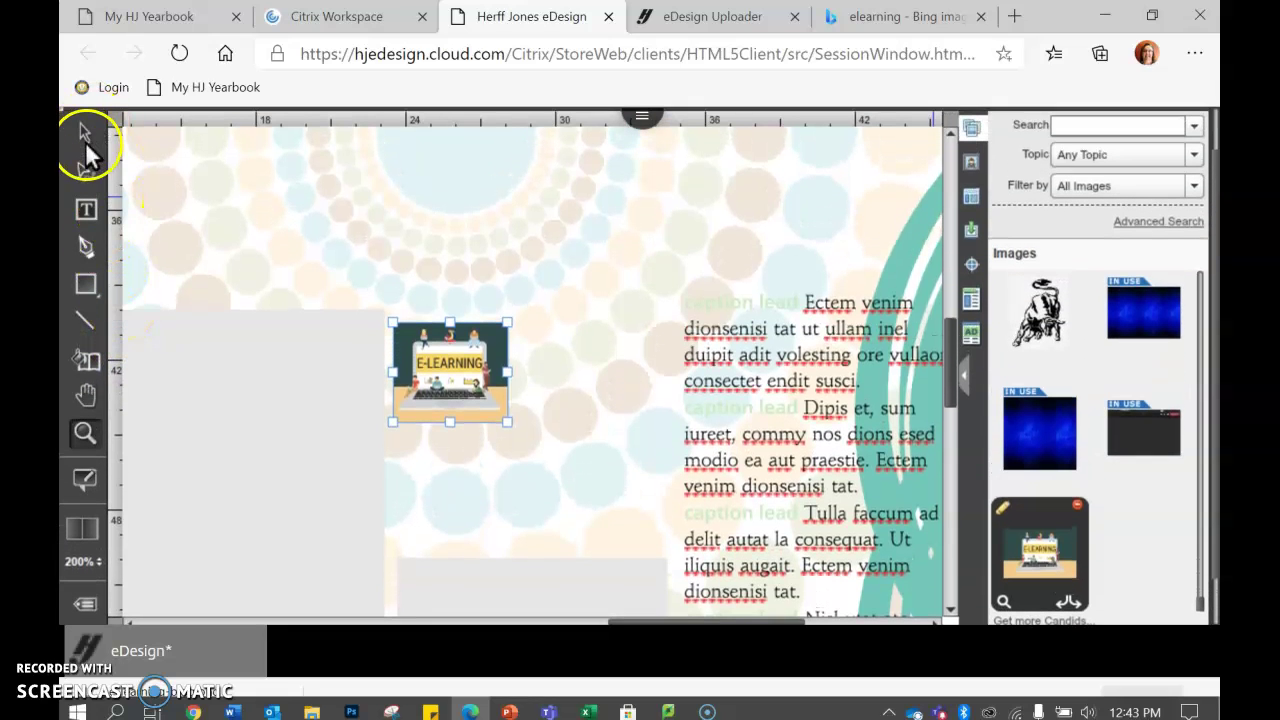
Fit the E-LEARNING image to its frame, widen the frame, and shift the picture toward lower right
click(86, 132)
click(472, 385)
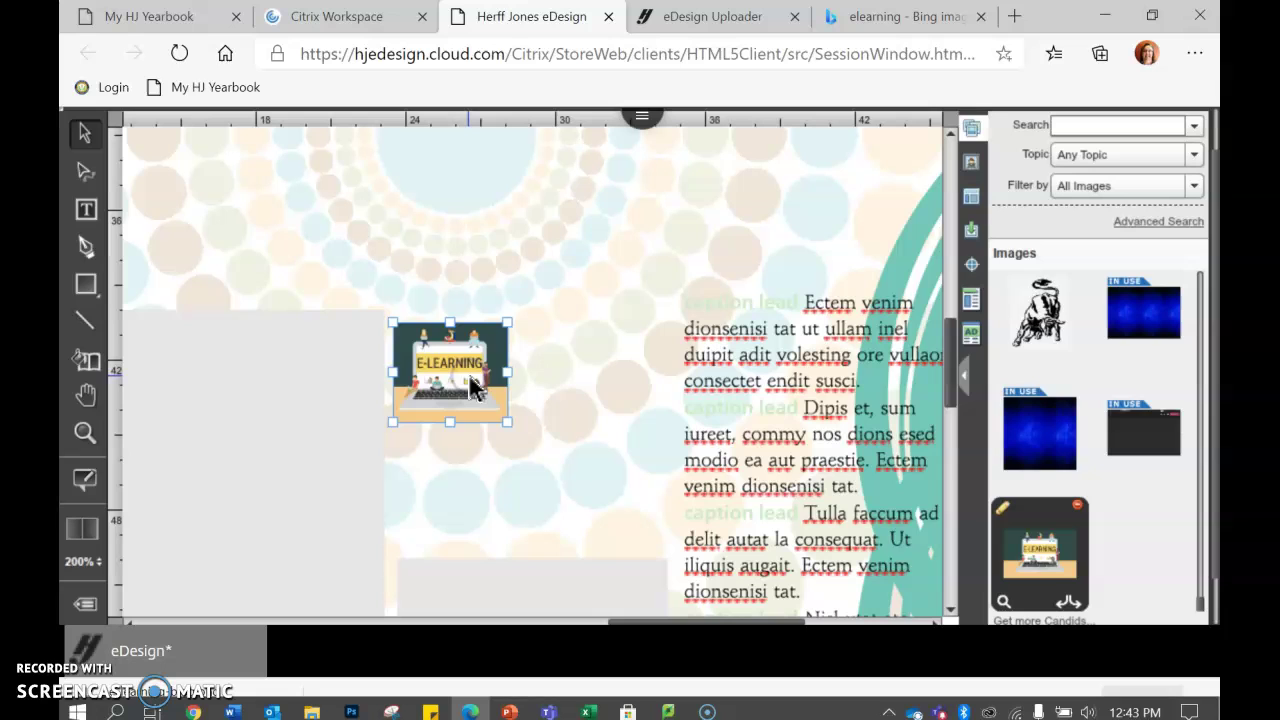
click(489, 420)
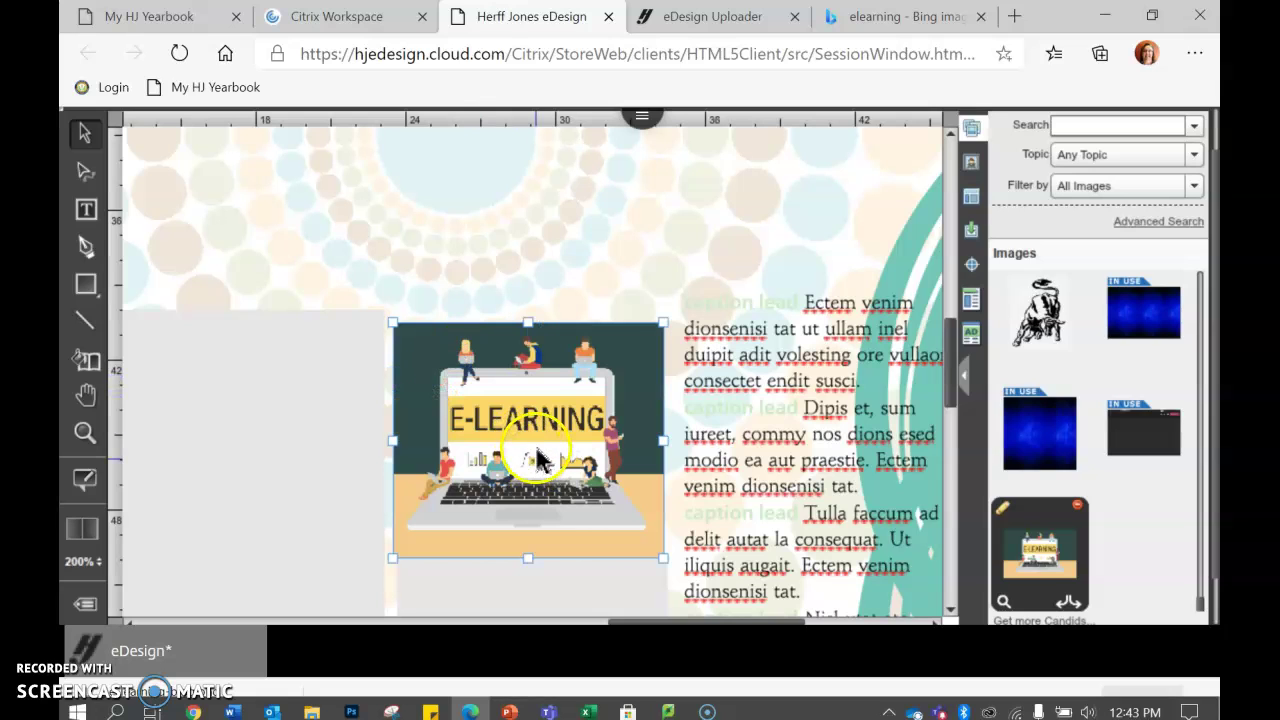
click(572, 482)
click(524, 462)
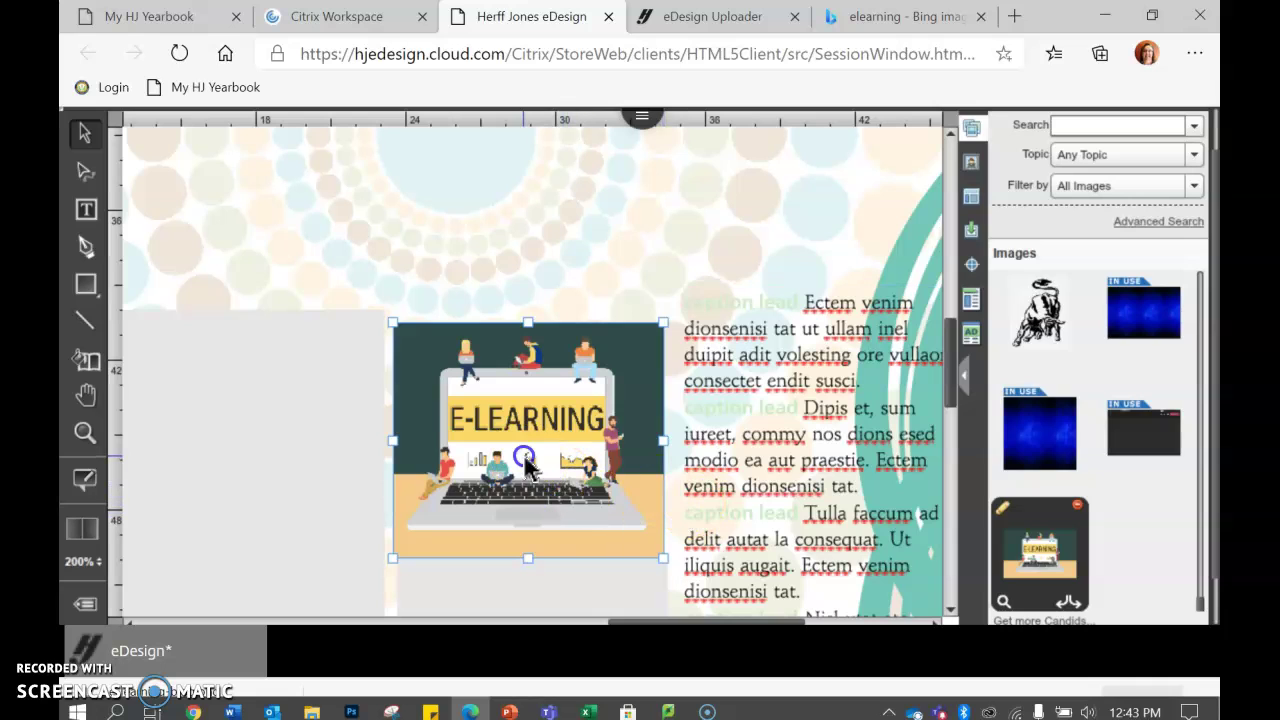
drag(341, 354, 222, 330)
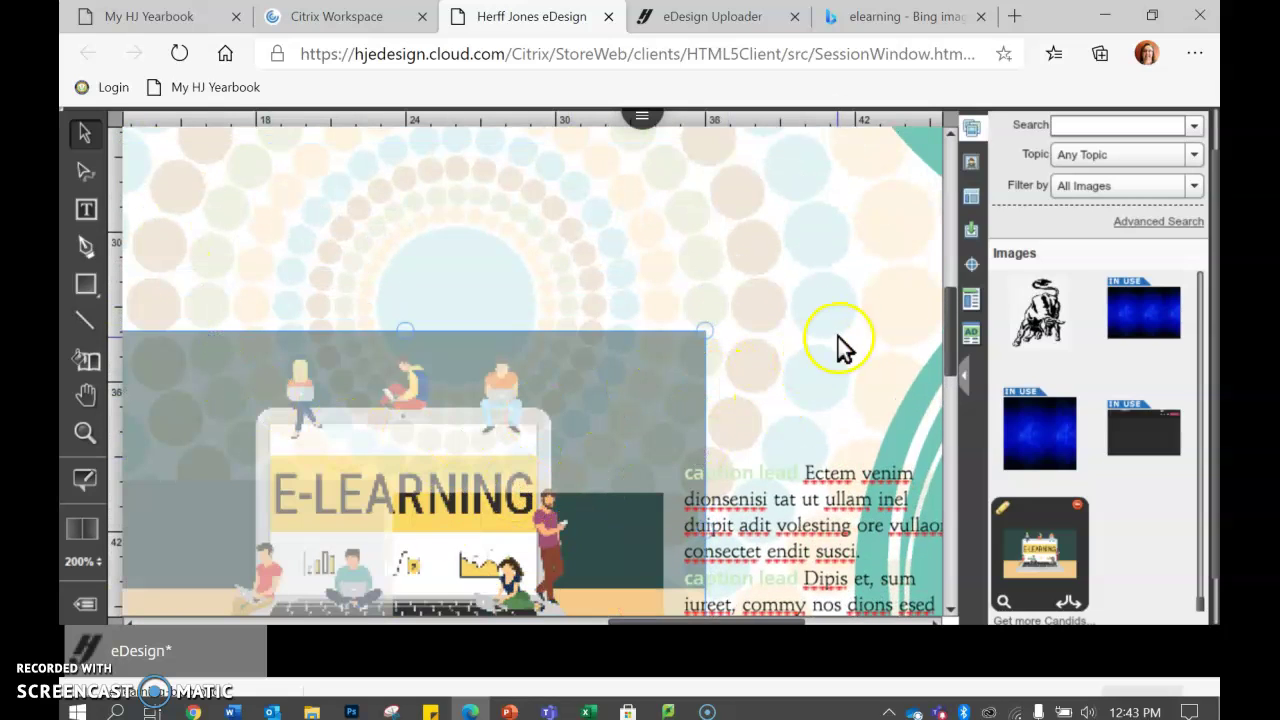
scroll(838, 345, down, 1)
drag(492, 535, 541, 568)
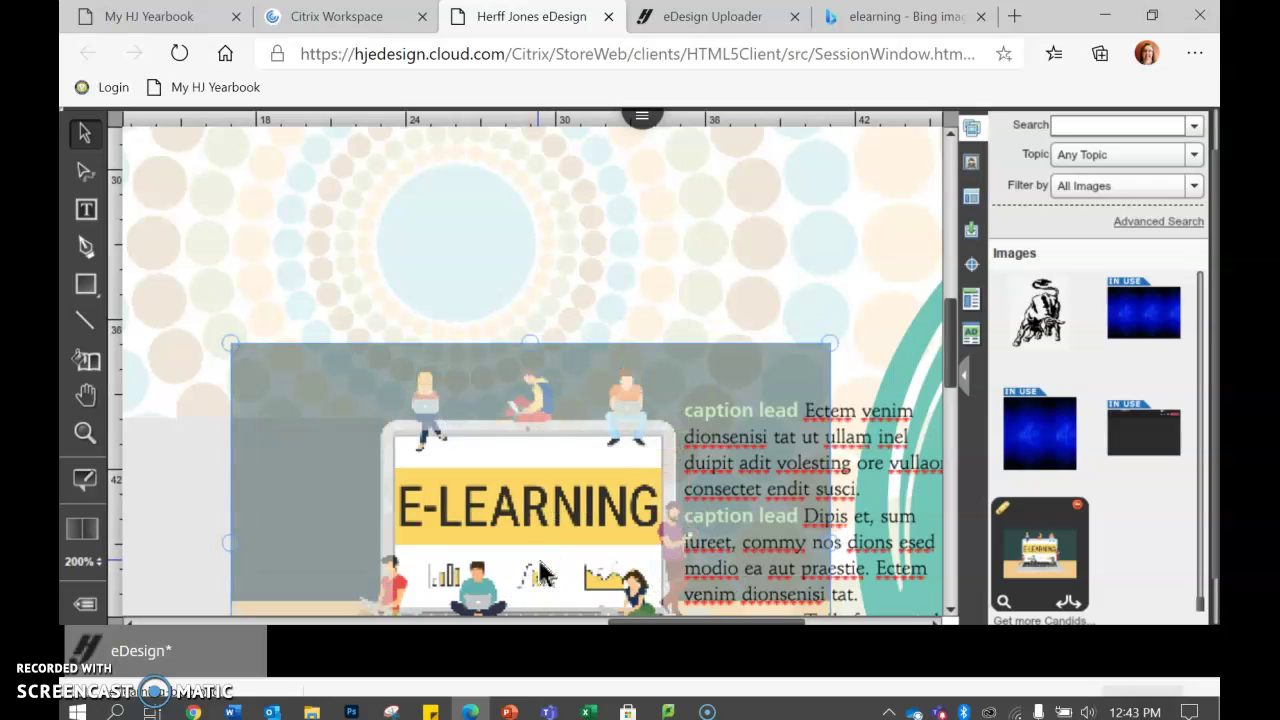
Deselect the cropped image and zoom out to 75%, then 50%, to view the whole spread
click(587, 280)
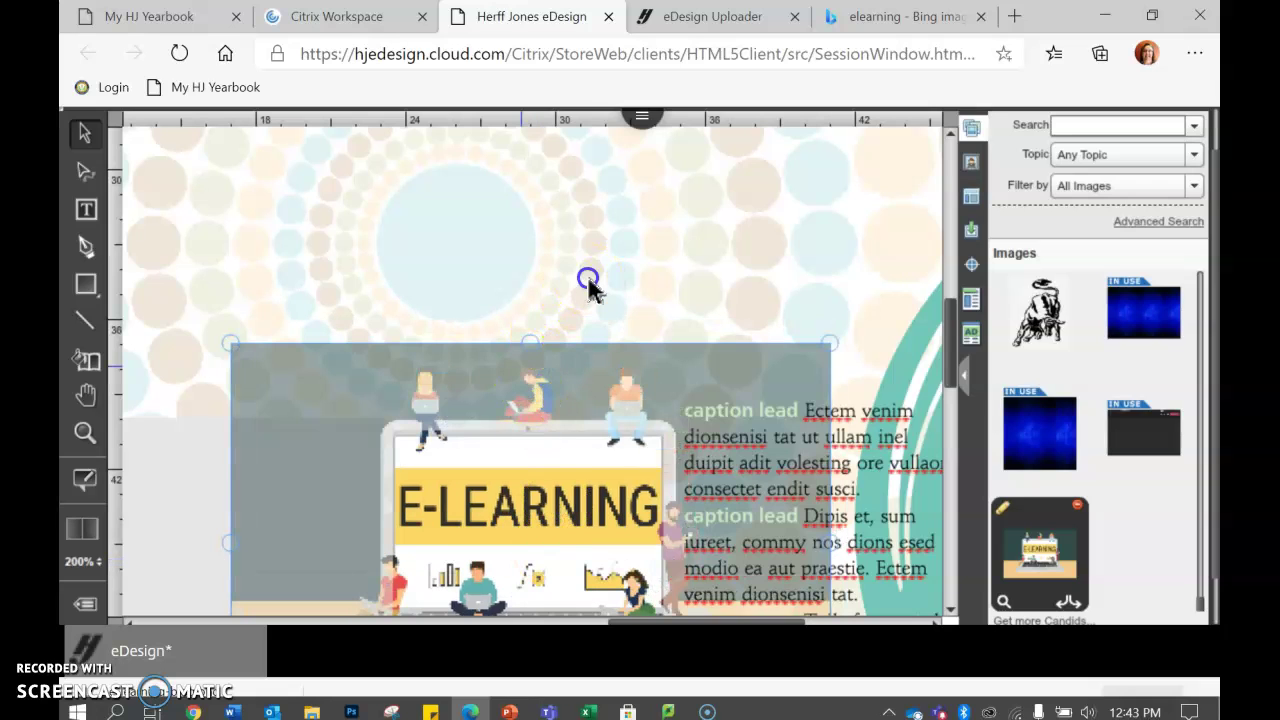
click(820, 457)
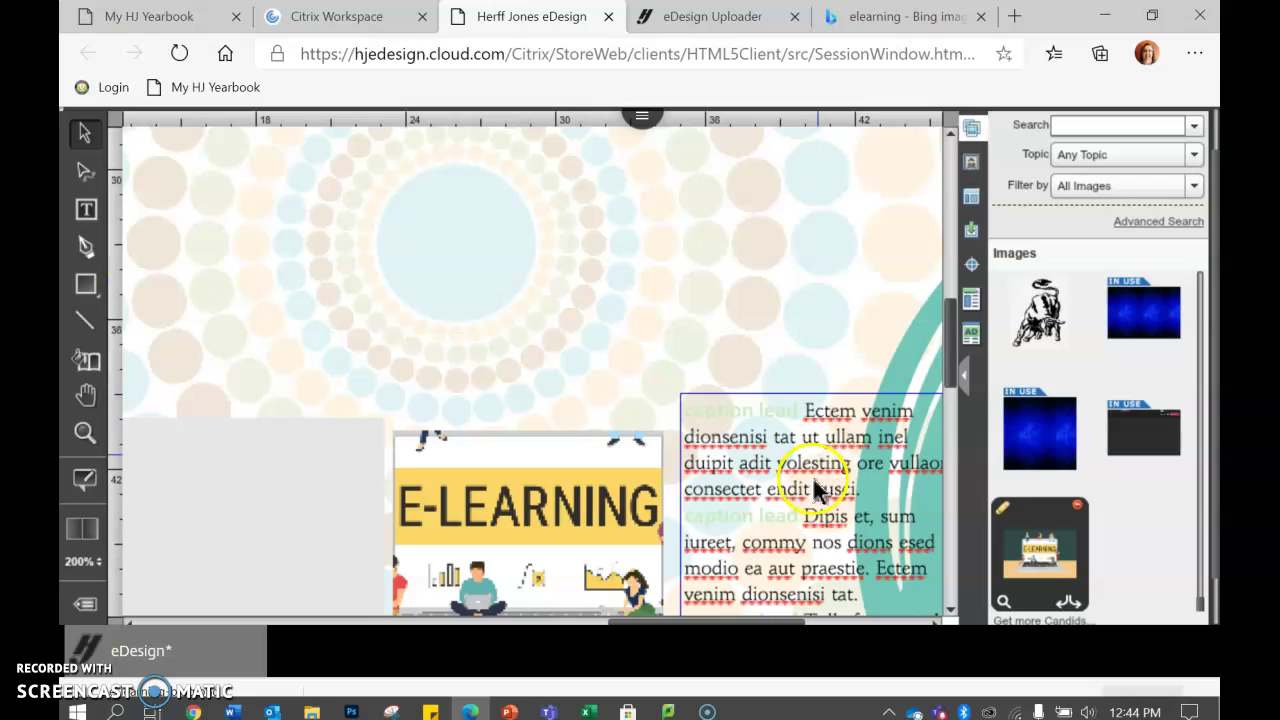
click(137, 514)
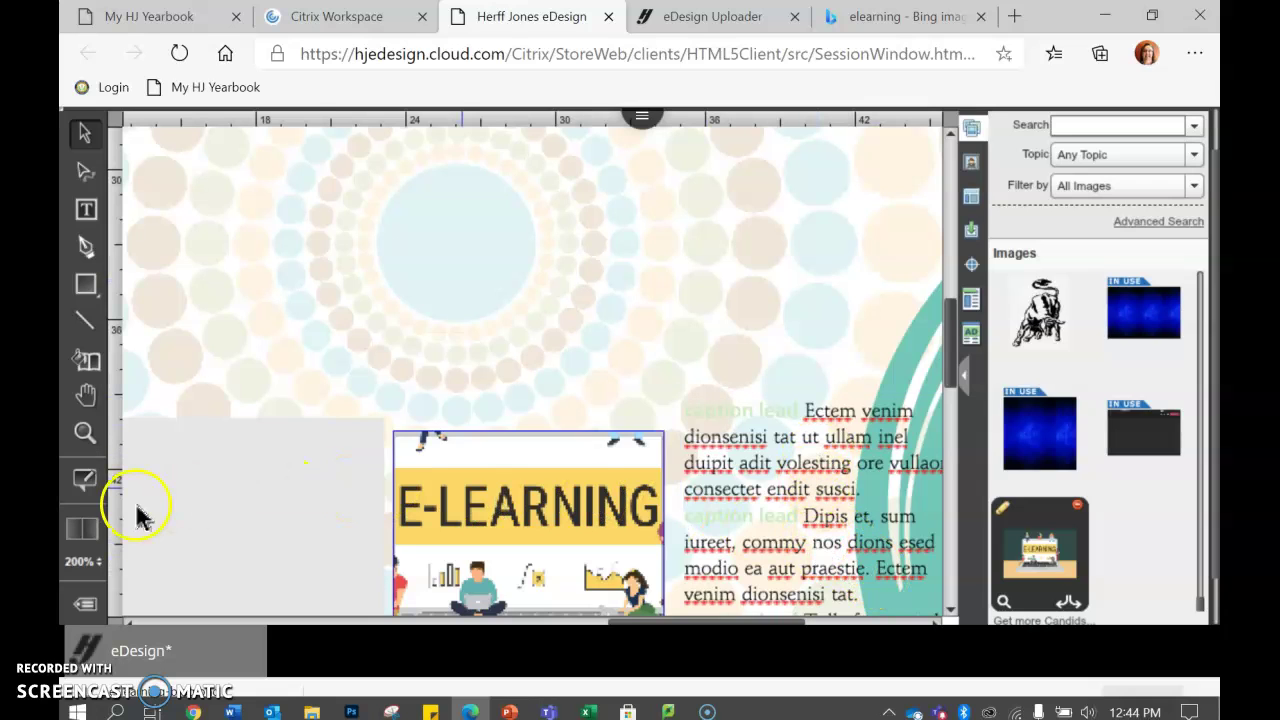
click(86, 566)
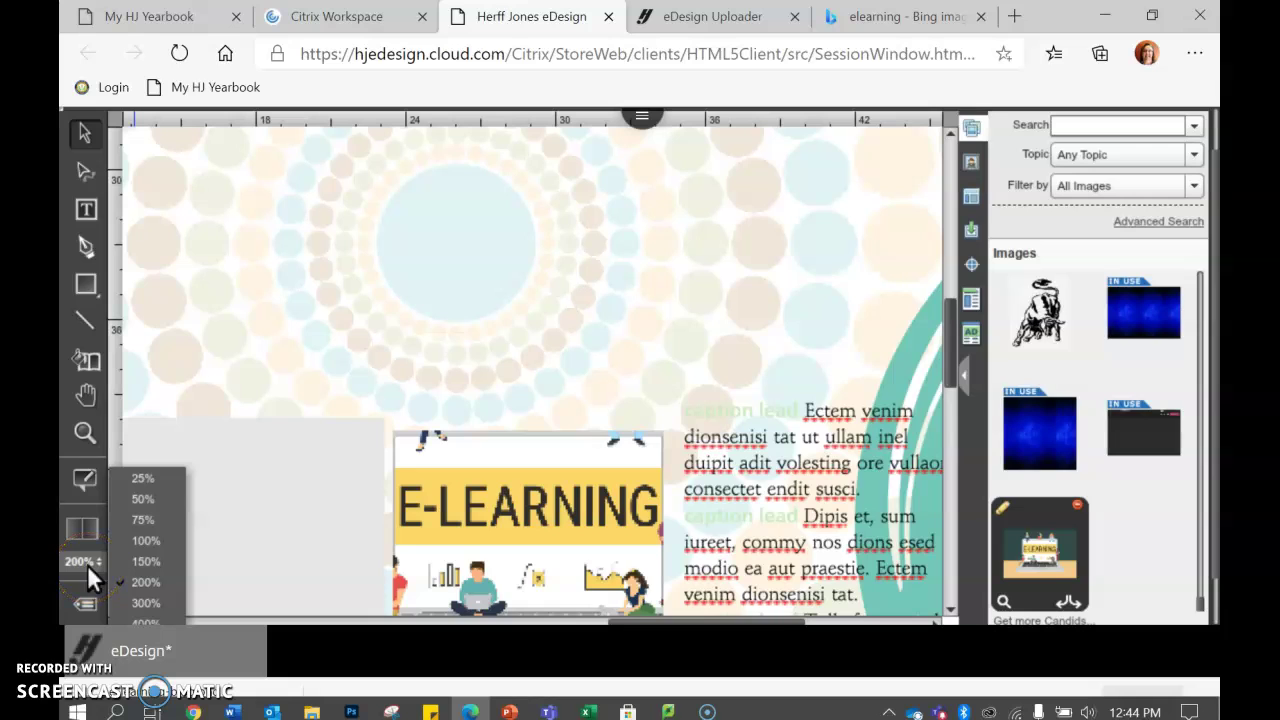
click(146, 510)
click(149, 516)
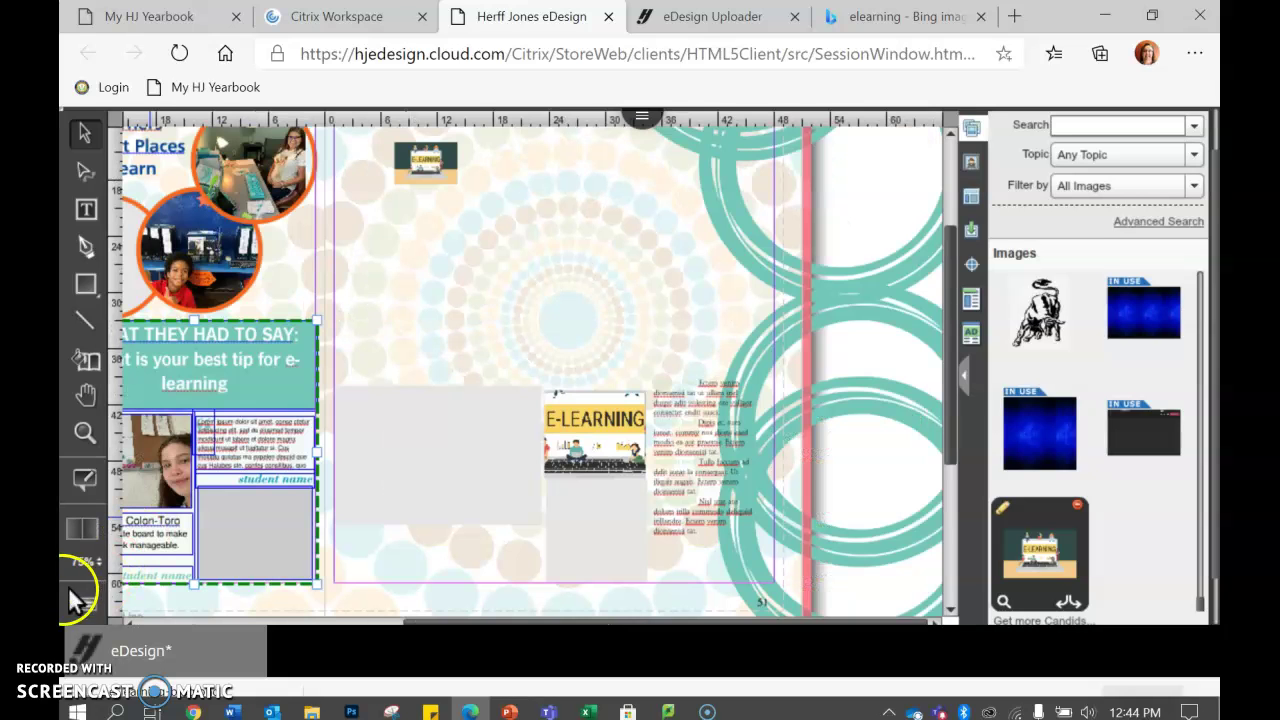
click(85, 561)
click(136, 500)
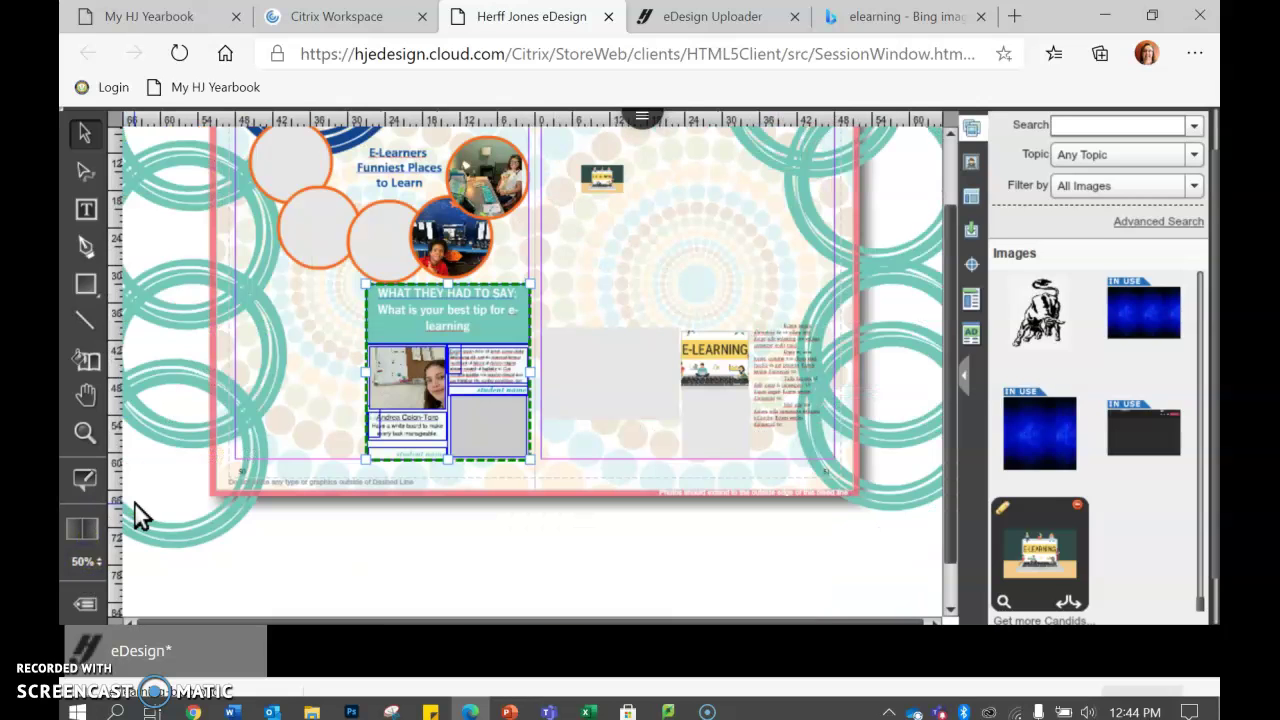
scroll(582, 412, up, 1)
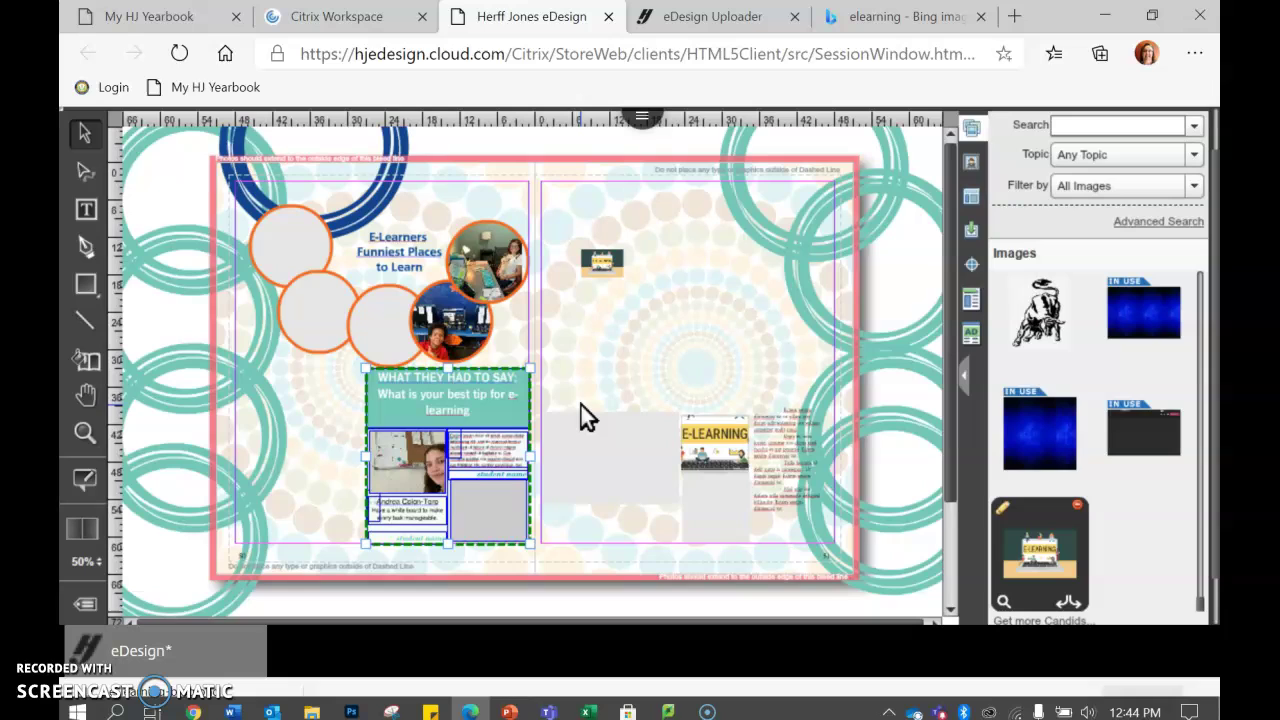